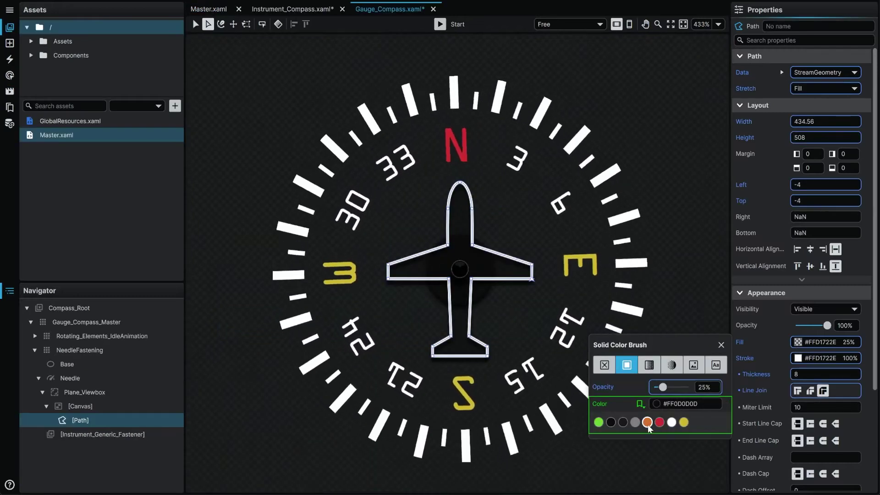
Step: Tint the compass plane's fill and outline orange
left_click(647, 422)
left_click(798, 358)
left_click(647, 438)
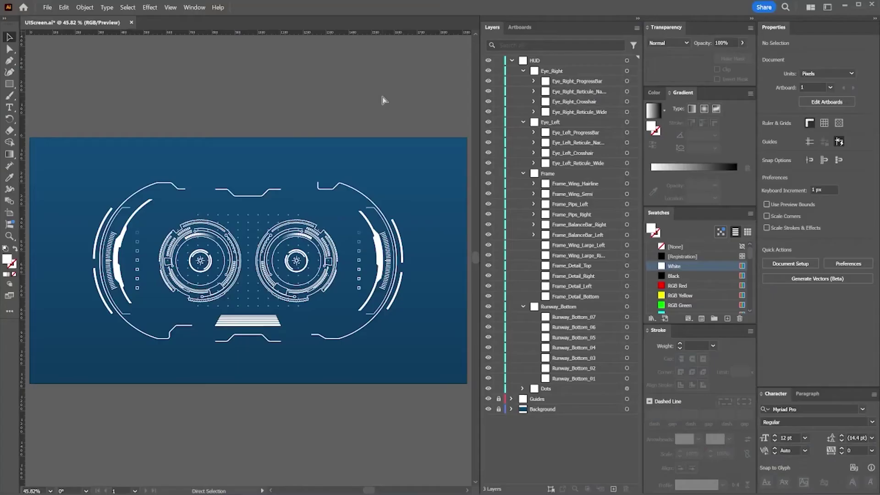
Step: Copy the grouped HUD artwork and bring up the HUD grid's editing options
left_click(225, 191)
right_click(225, 190)
left_click(285, 226)
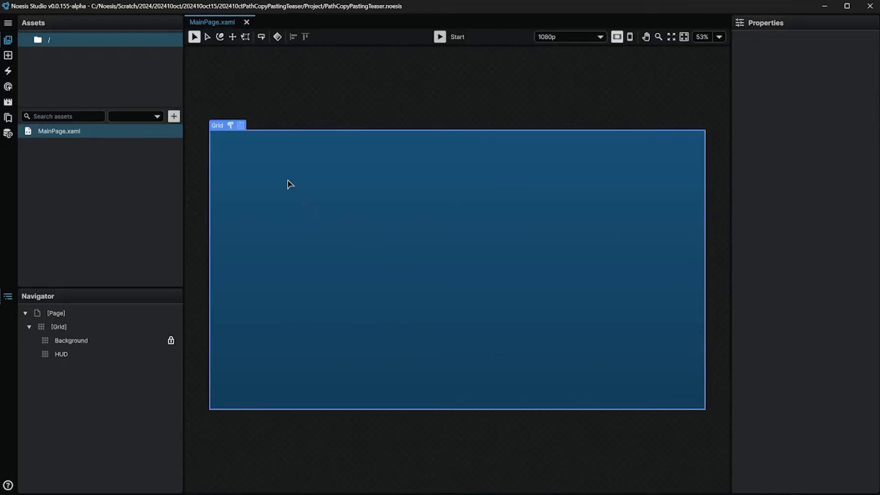
right_click(288, 183)
Step: Paste the HUD artwork into the HUD grid and place a rectangle, star and new shape in cells two to four
mouse_move(320, 191)
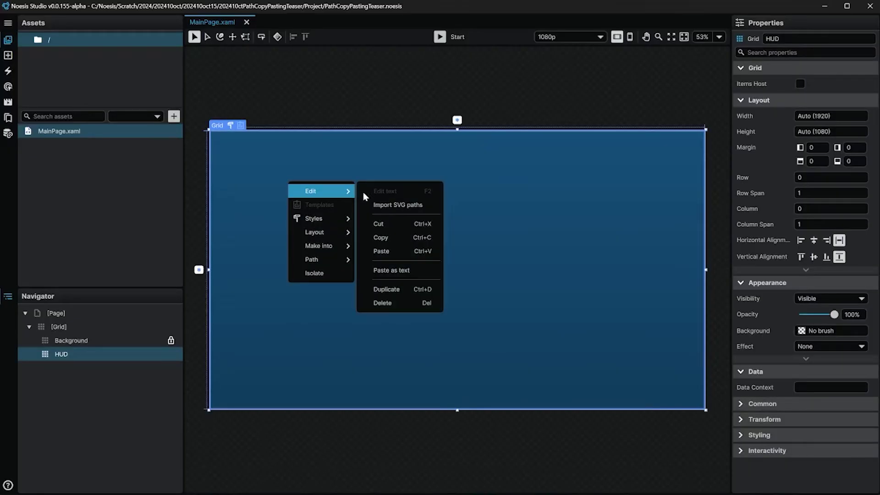
left_click(421, 251)
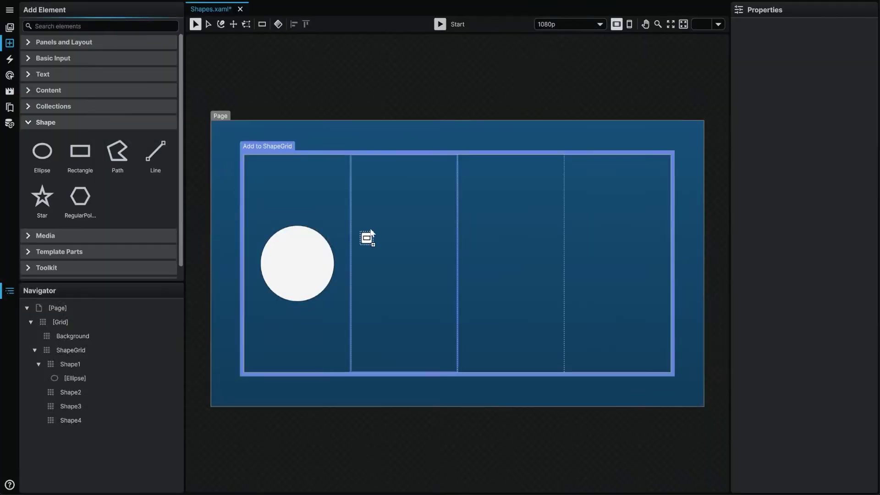
left_click_drag(364, 235, 365, 236)
left_click_drag(41, 197, 599, 239)
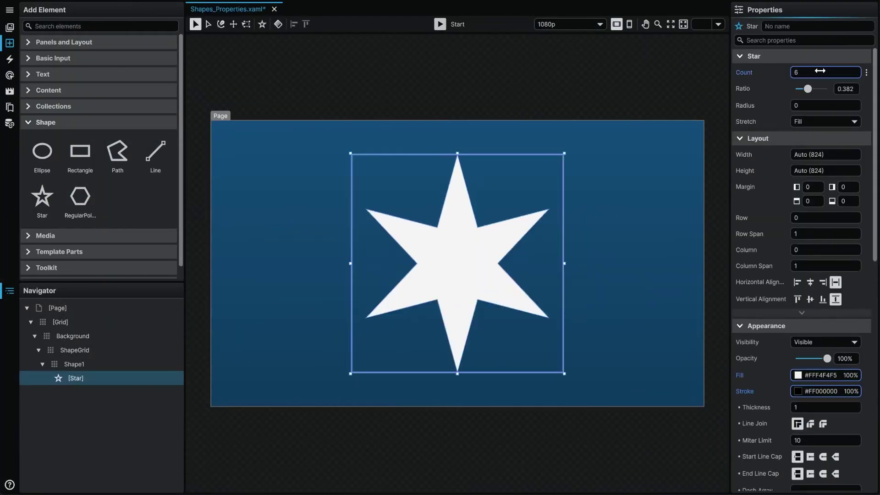
left_click_drag(859, 72, 863, 71)
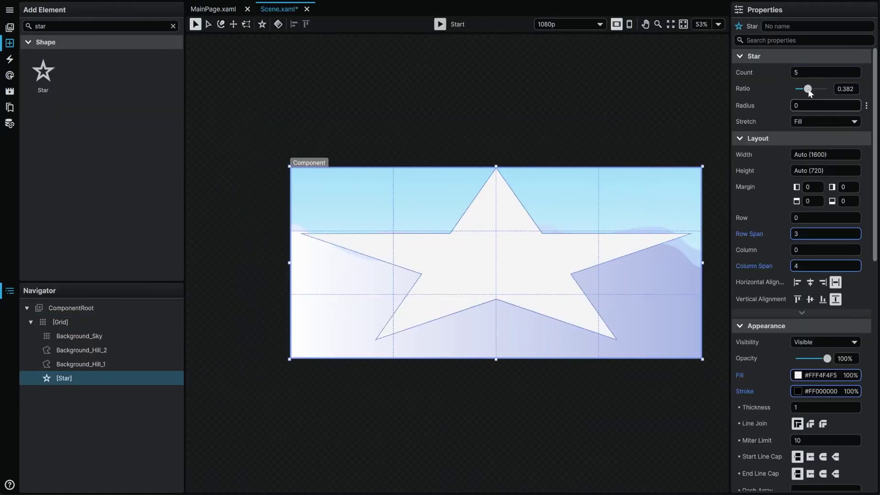
Step: Change the star's point ratio, notch the triangle's edge and draw an arc-shaped path
left_click_drag(803, 89, 807, 88)
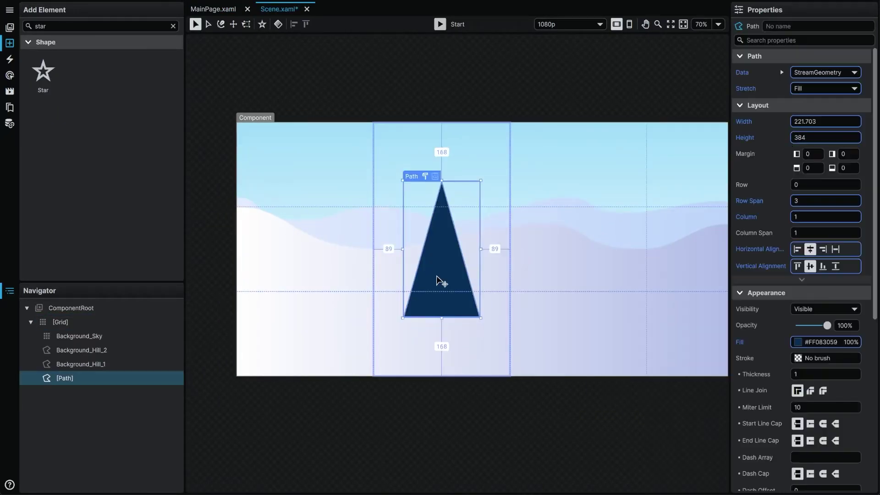
scroll(524, 281, "up", 3)
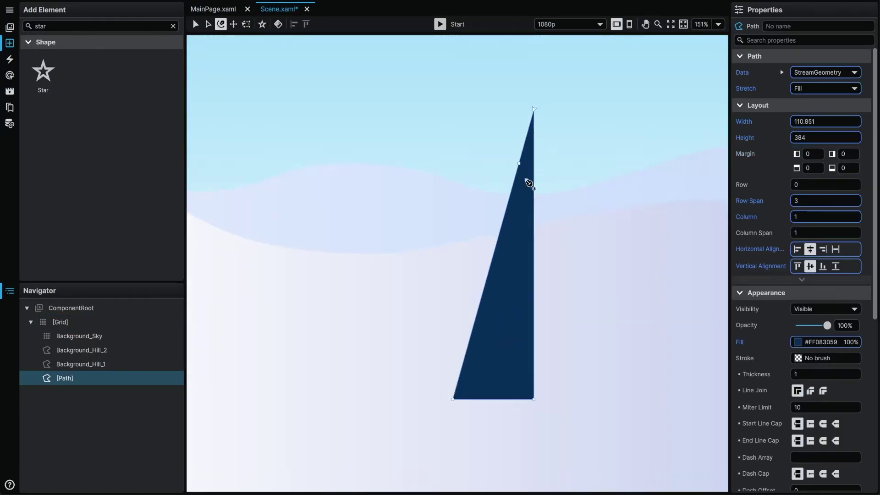
scroll(526, 183, "up", 3)
left_click_drag(499, 262, 498, 297)
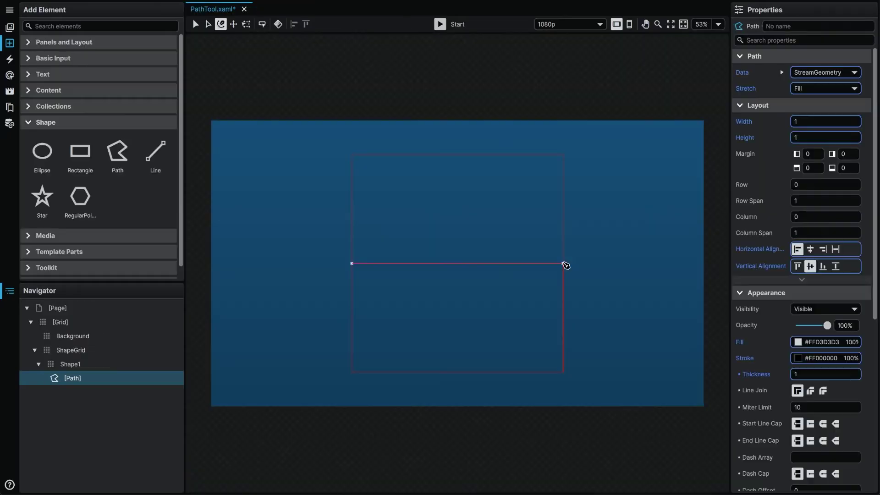
left_click_drag(565, 264, 612, 418)
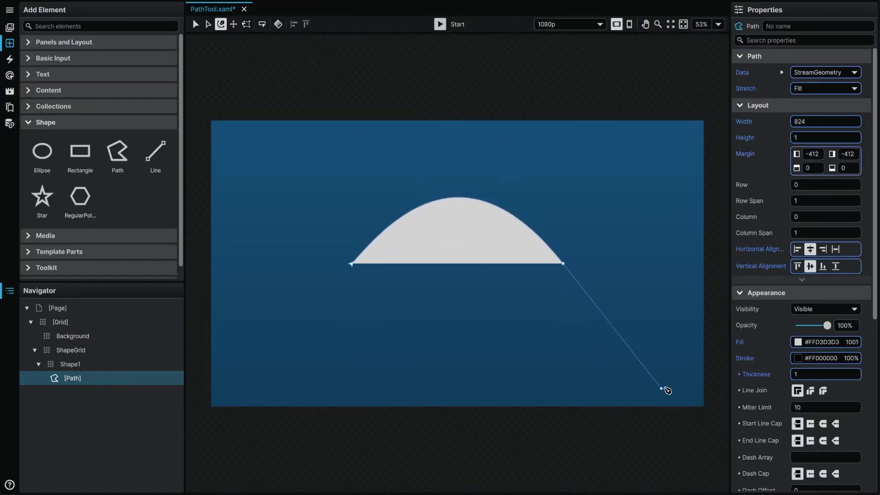
left_click_drag(669, 386, 669, 386)
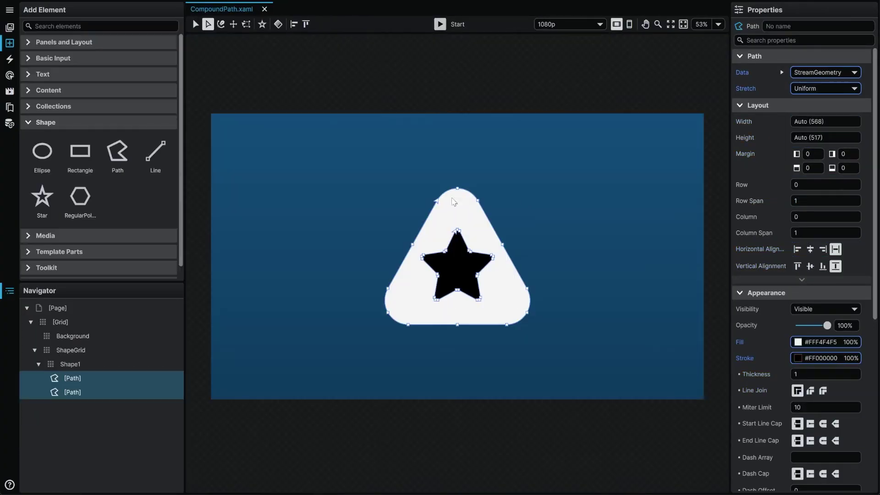
Step: Combine the star and triangle as a compound path, then apply Subtract, Intersect and Divide
right_click(453, 200)
mouse_move(483, 273)
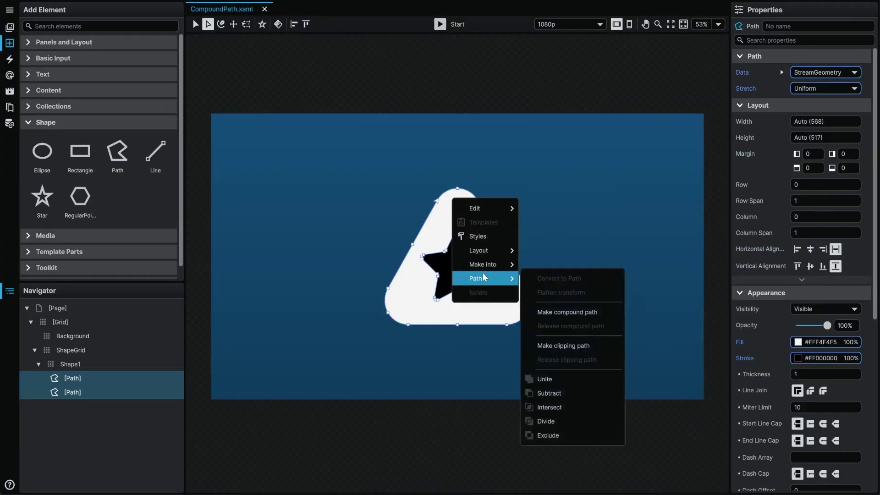
left_click(609, 315)
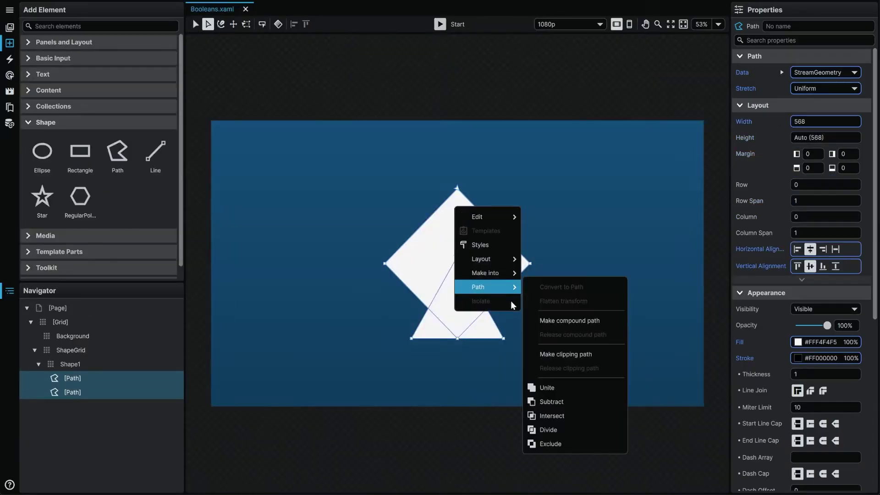
left_click(587, 400)
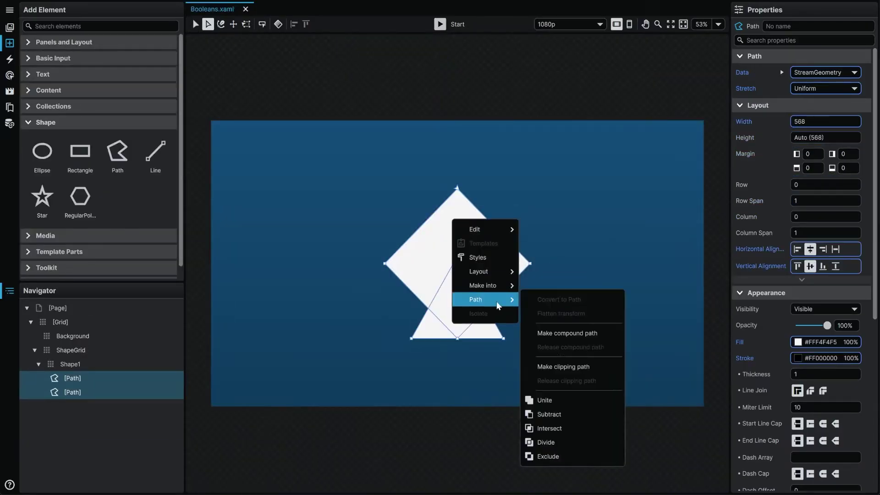
left_click(568, 425)
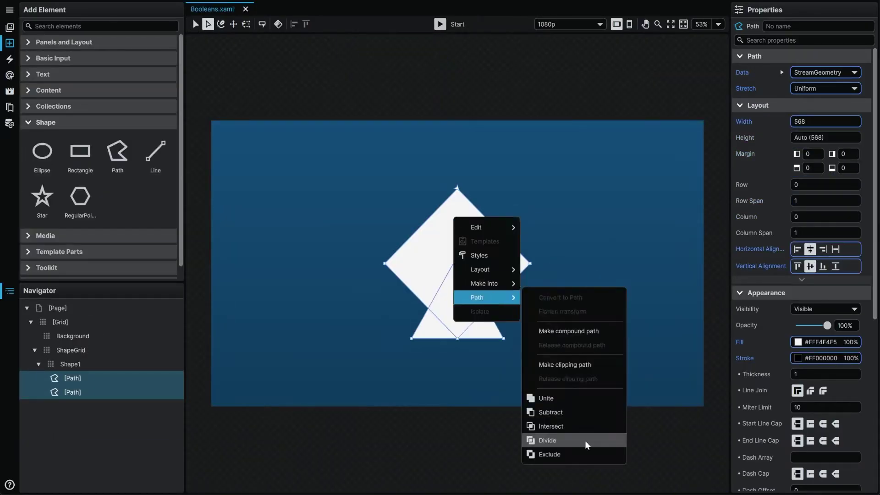
left_click(585, 441)
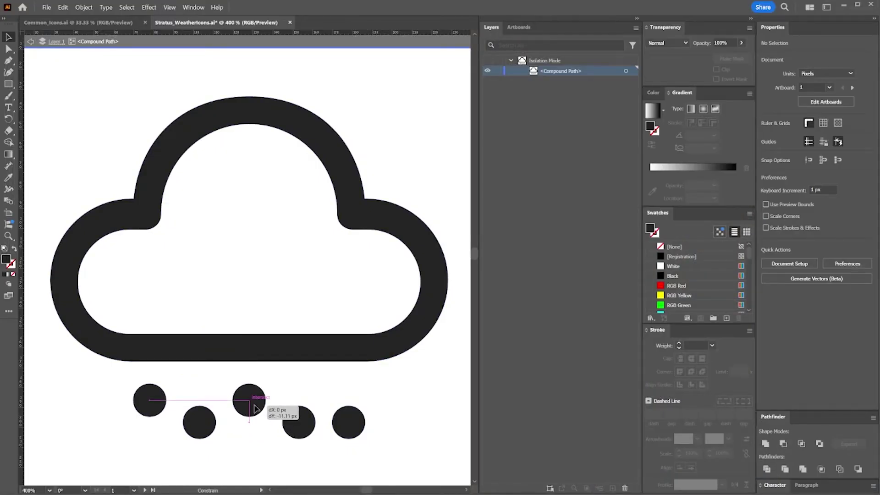
Step: Nudge a rain dot, copy the HUD artwork group, and bring up the HUD grid's editing options
left_click_drag(254, 408, 254, 409)
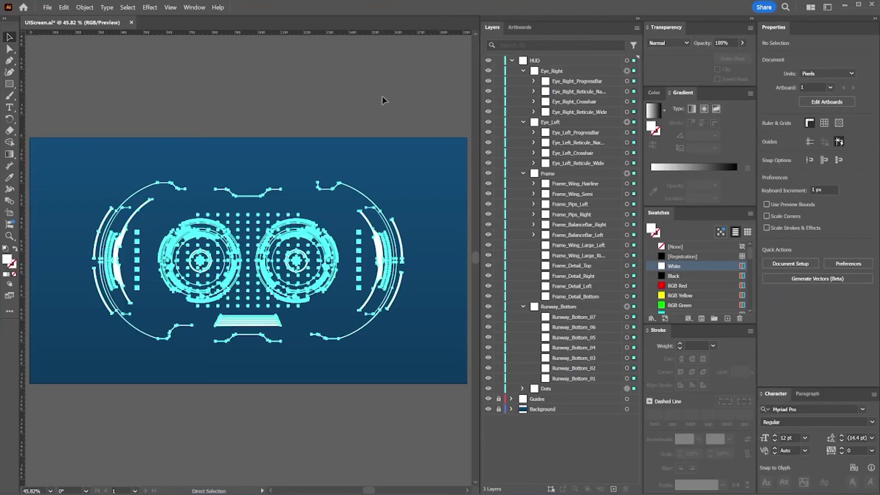
left_click(246, 177)
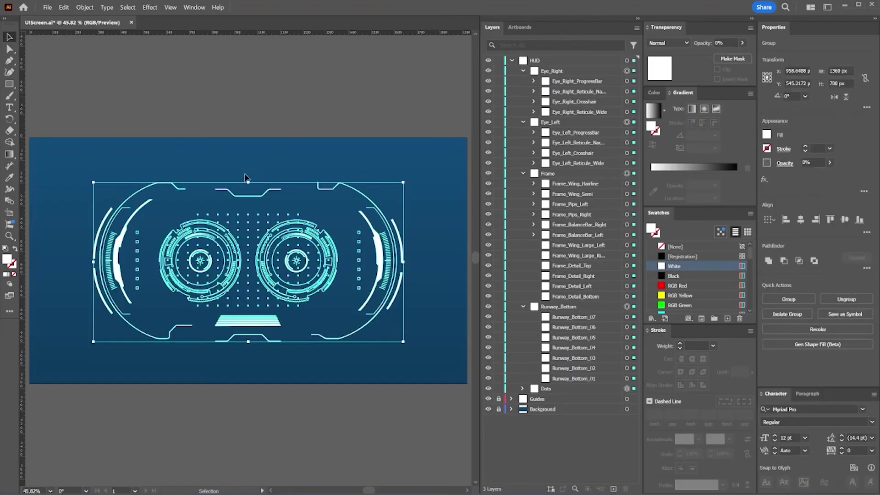
right_click(224, 193)
left_click(264, 210)
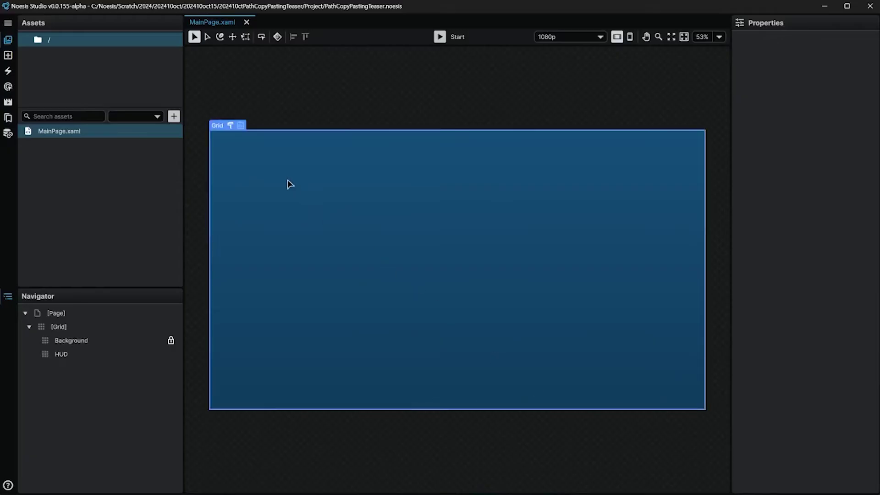
right_click(290, 183)
Step: Paste the HUD artwork into its grid, then import Logo_Noesis.svg as vector paths
mouse_move(330, 190)
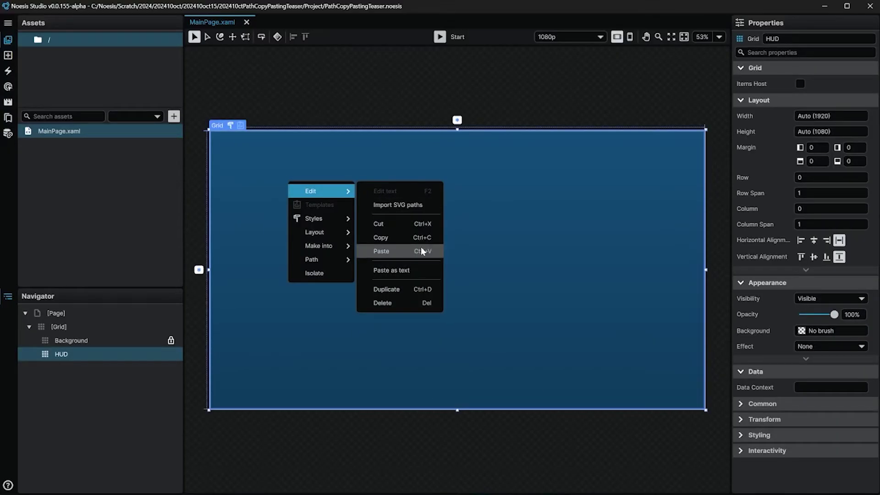
left_click(421, 249)
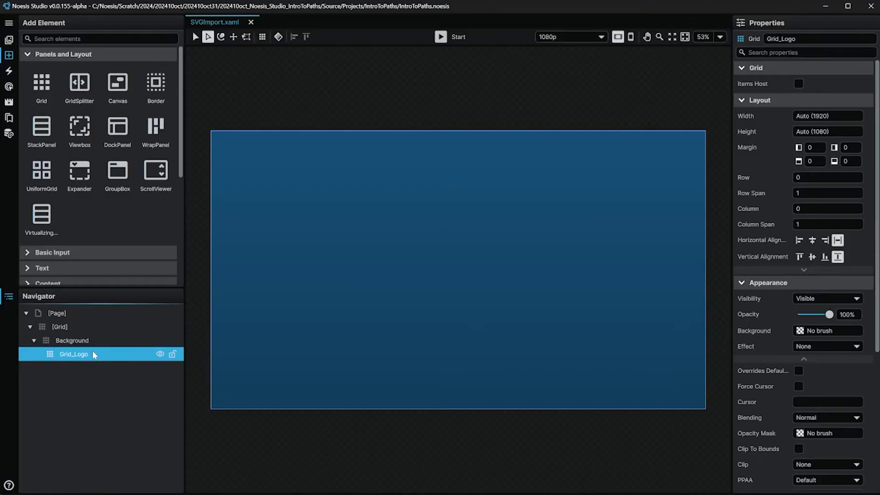
right_click(92, 350)
mouse_move(132, 361)
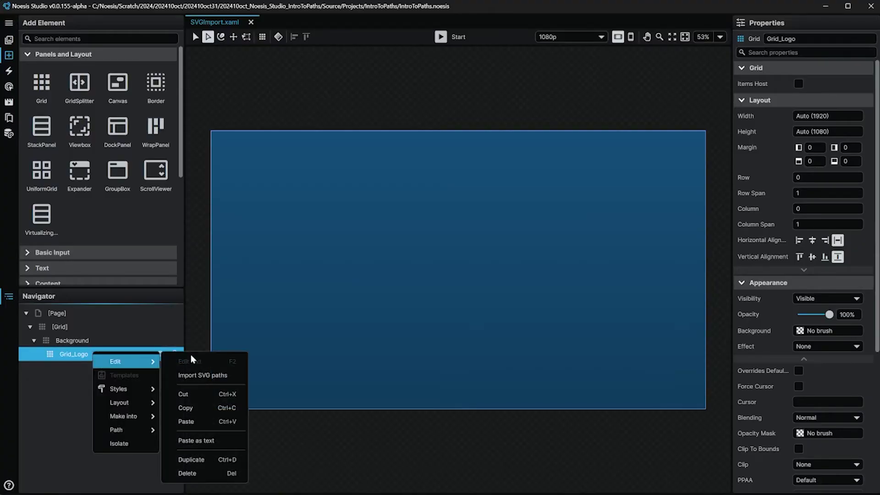
right_click(351, 204)
mouse_move(383, 210)
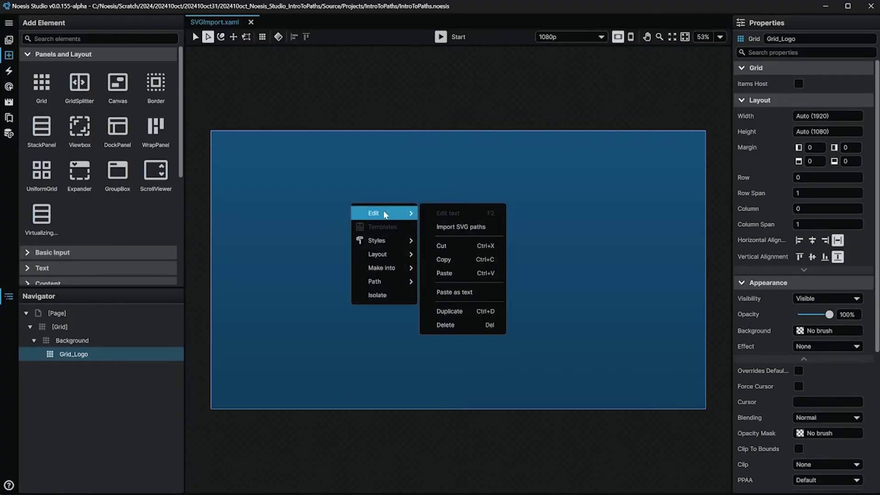
left_click(502, 231)
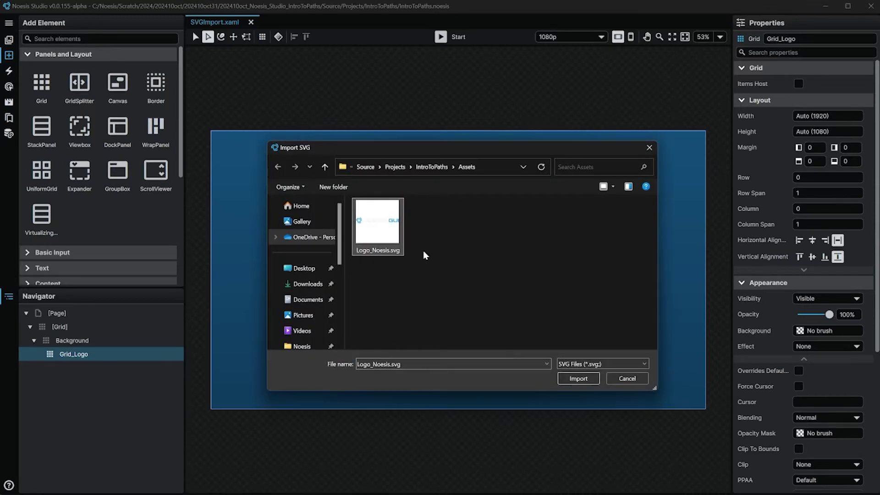
left_click(560, 377)
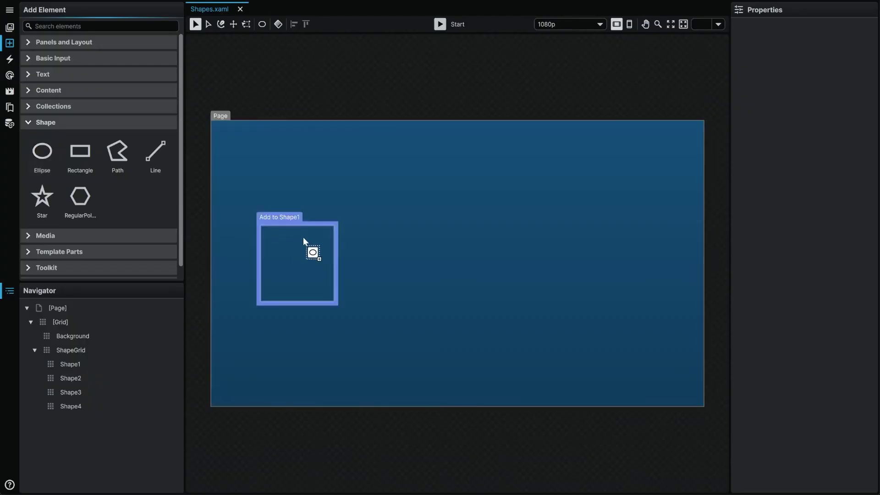
Step: Place an ellipse, rectangle, star and pentagon in Shape1–Shape4, then select the star and pentagon
left_click_drag(303, 238, 298, 236)
left_click_drag(80, 151, 409, 248)
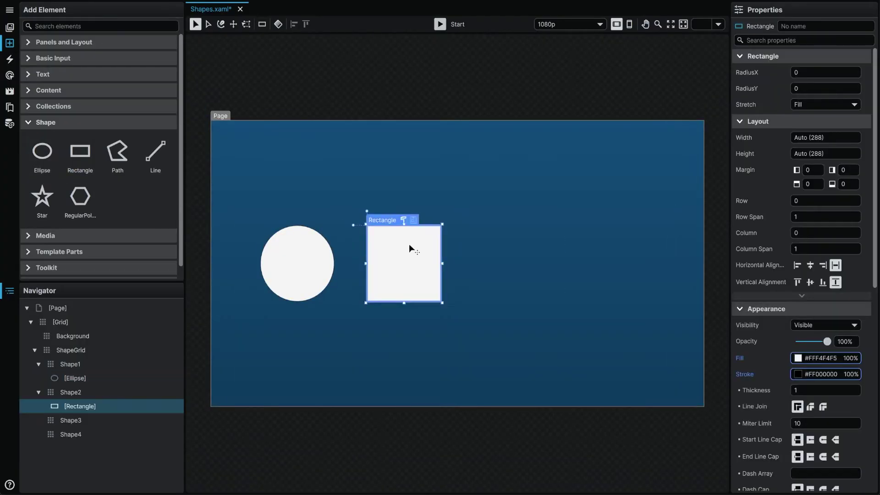
left_click_drag(47, 202, 509, 236)
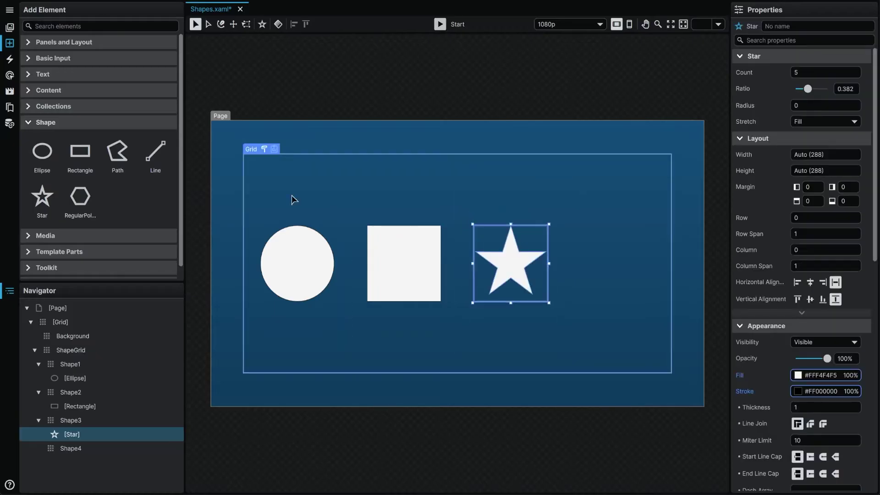
left_click_drag(80, 197, 609, 234)
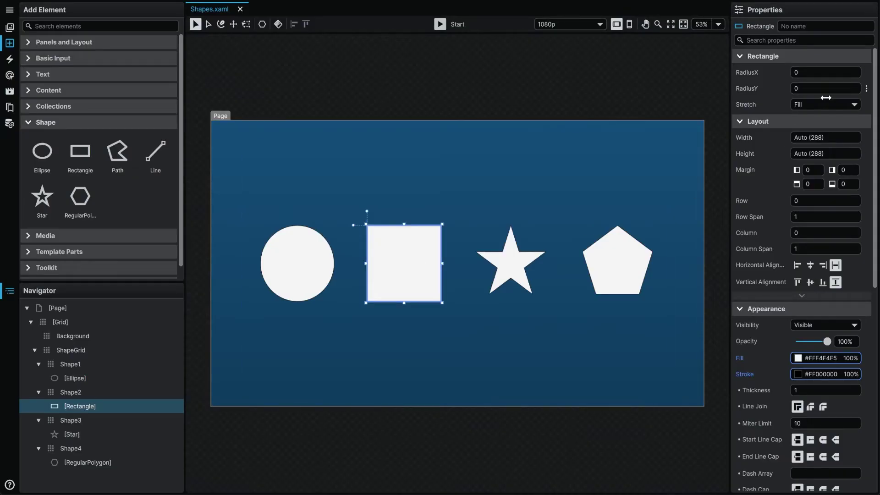
left_click(511, 262)
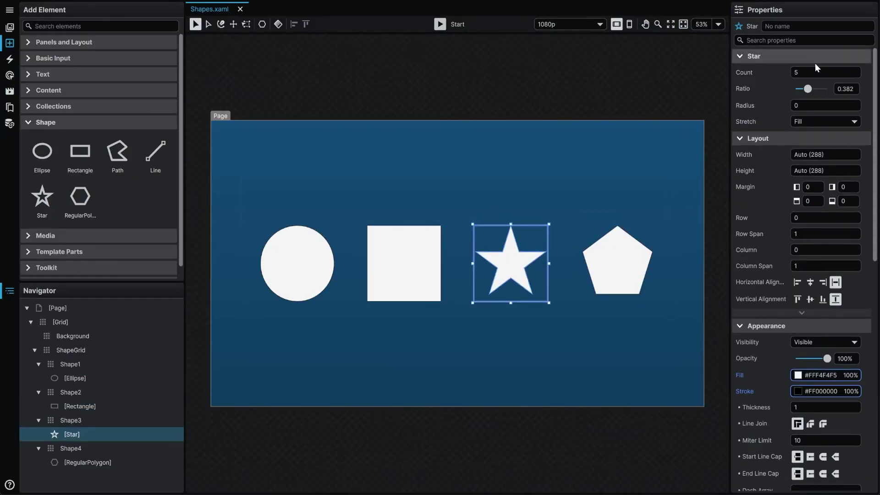
left_click(625, 249)
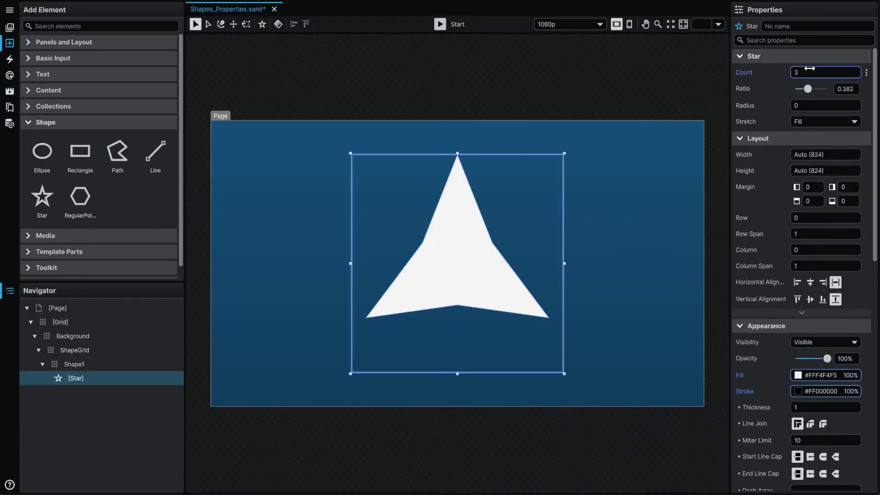
Step: Reshape the star to 6 points, ratio 0.5 and radius 64 for a soft rounded look
left_click_drag(812, 70, 865, 71)
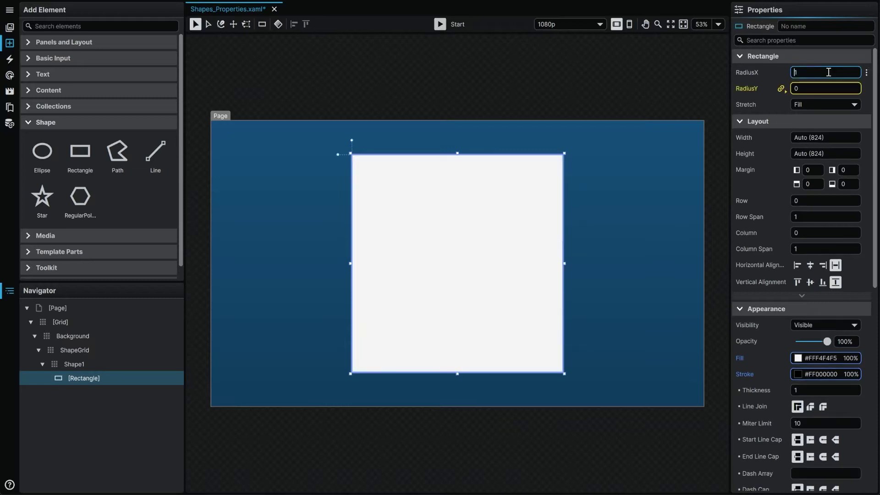
left_click_drag(824, 71, 829, 72)
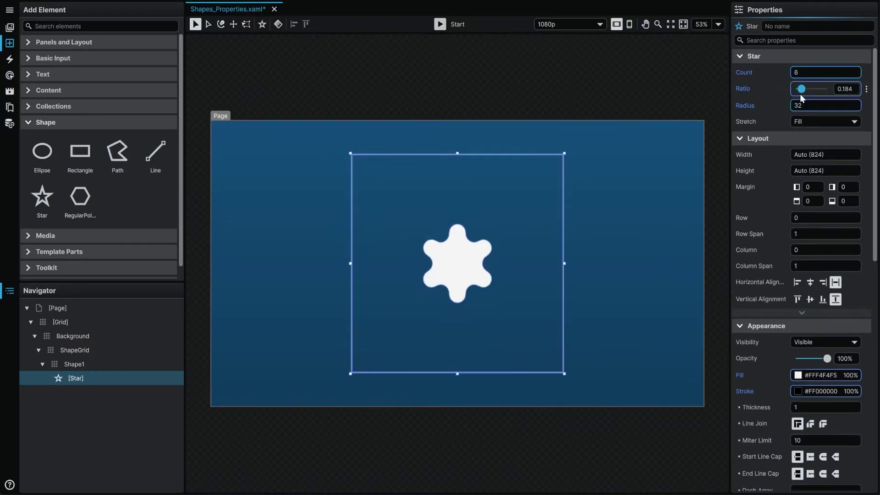
left_click_drag(799, 94, 818, 90)
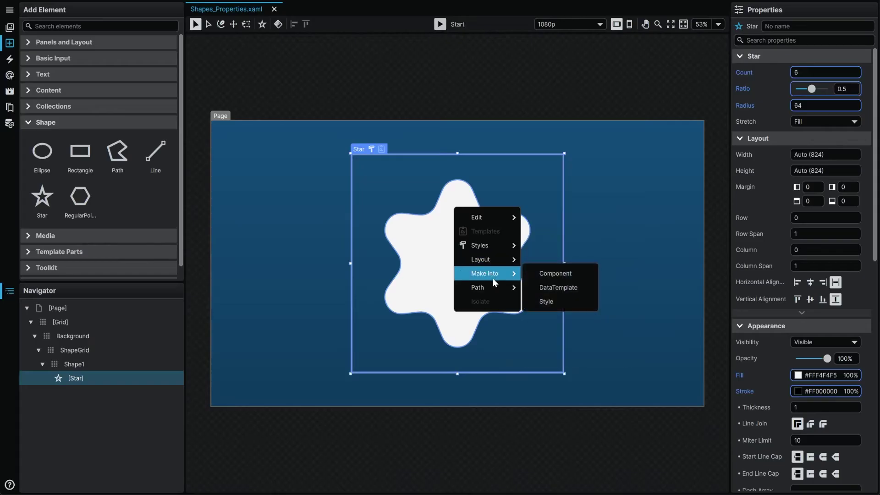
mouse_move(494, 283)
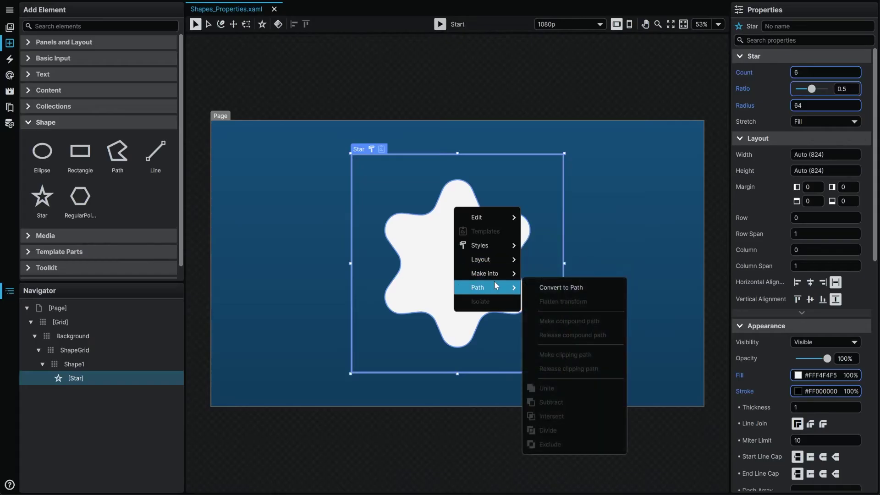
Step: Convert the star into a path and pull its top and bottom points inward
left_click(615, 288)
key("a")
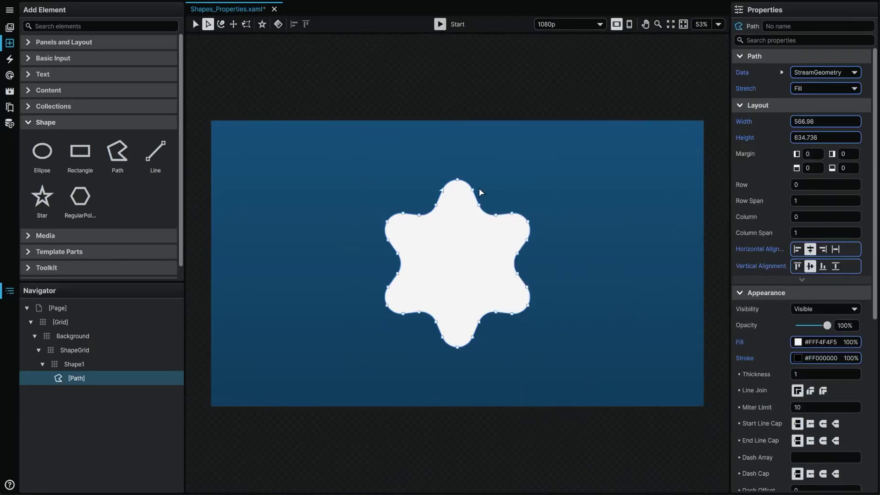
left_click_drag(460, 186, 460, 254)
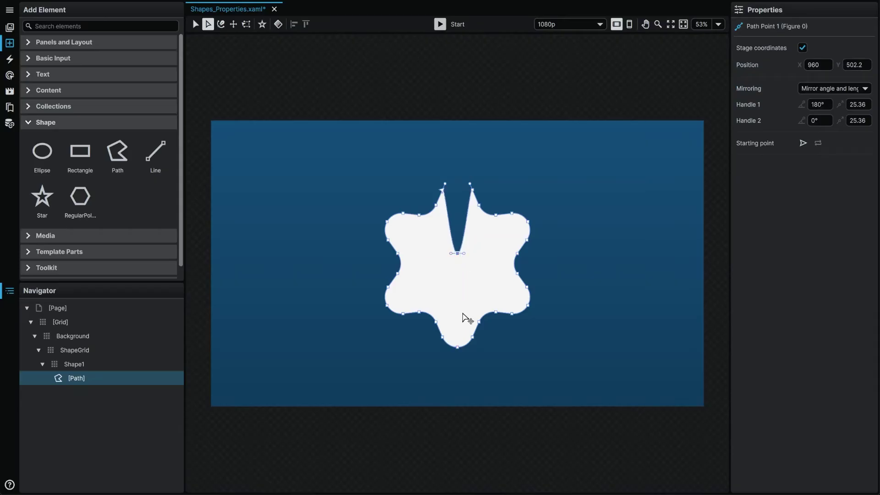
left_click_drag(457, 349, 457, 277)
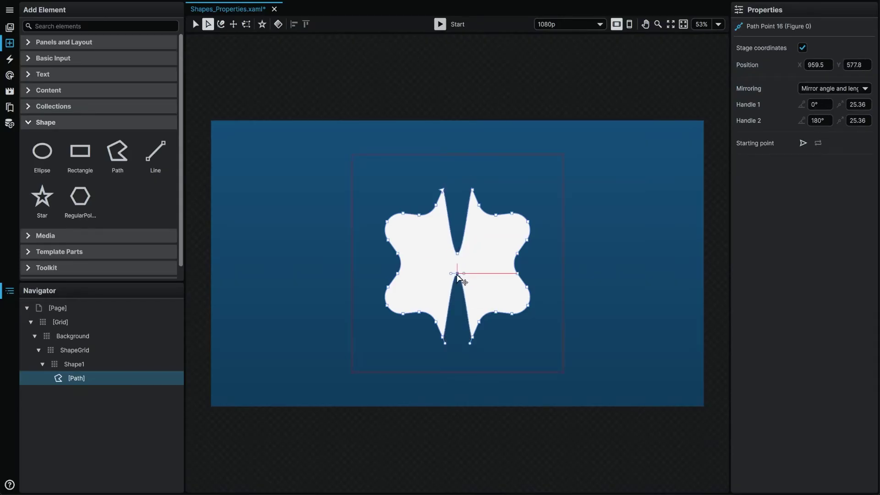
Step: Merge the star path and the hexagon into a compound path
key("v")
left_click(487, 87)
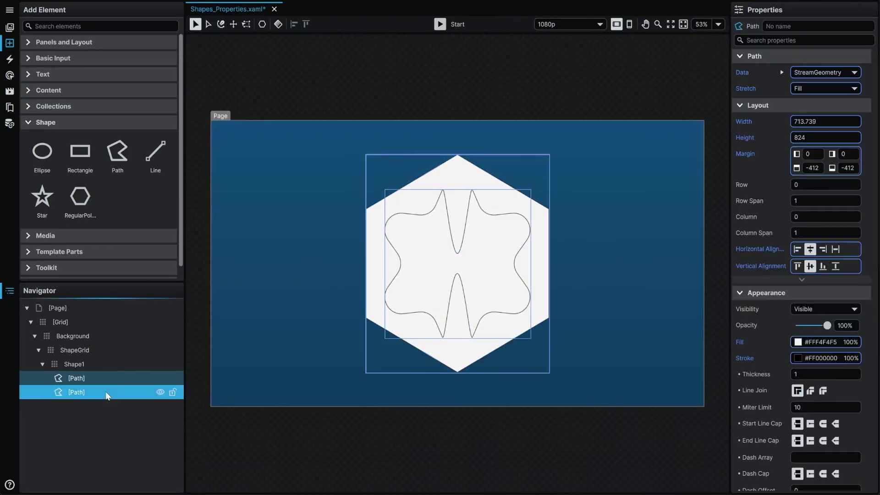
right_click(105, 391)
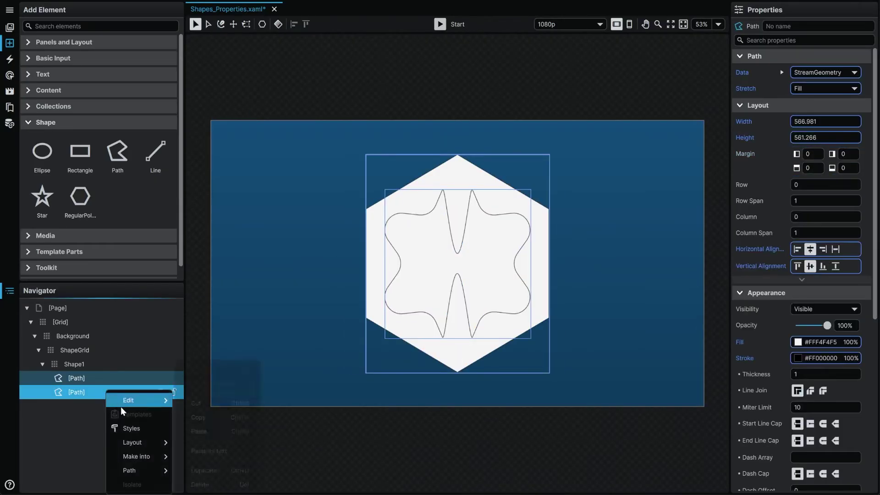
mouse_move(152, 466)
left_click(257, 362)
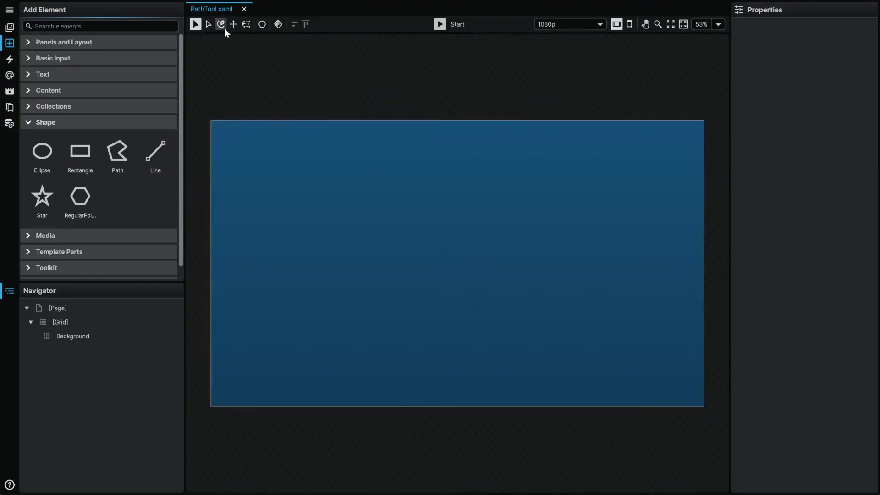
Step: Draw trial path segments with the Path tool, undoing the first attempt
left_click(224, 27)
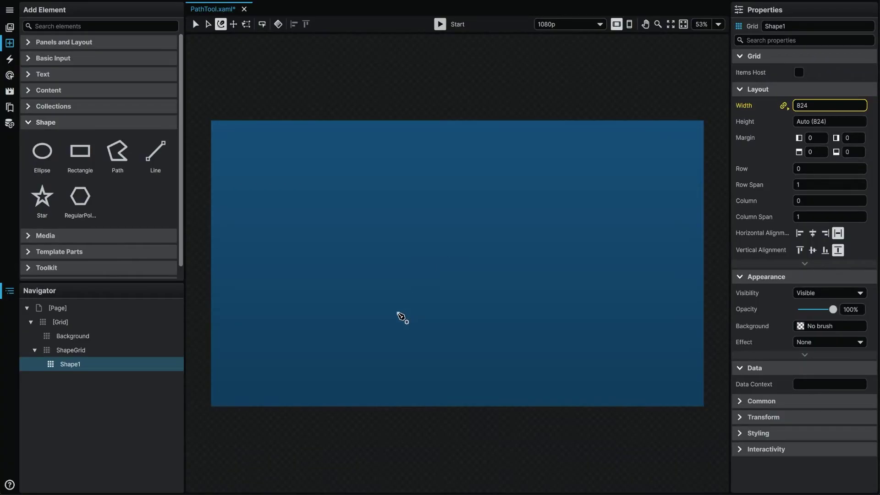
left_click(401, 316)
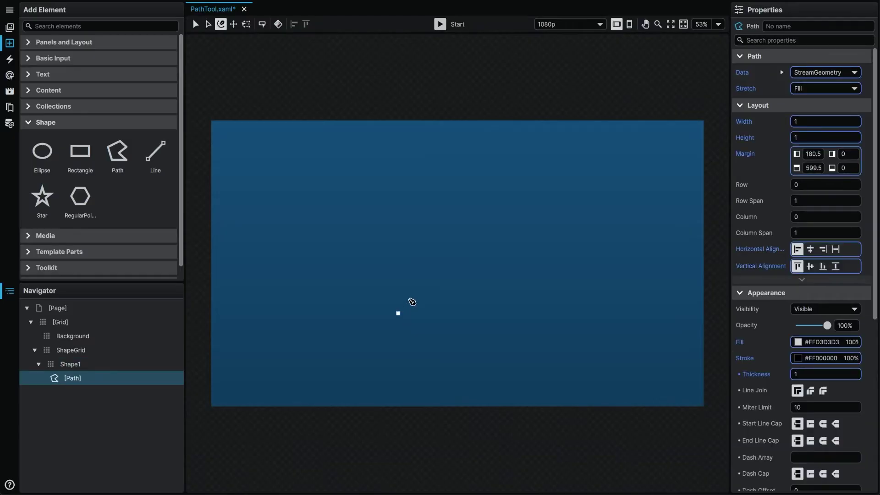
left_click(507, 205)
left_click(526, 252)
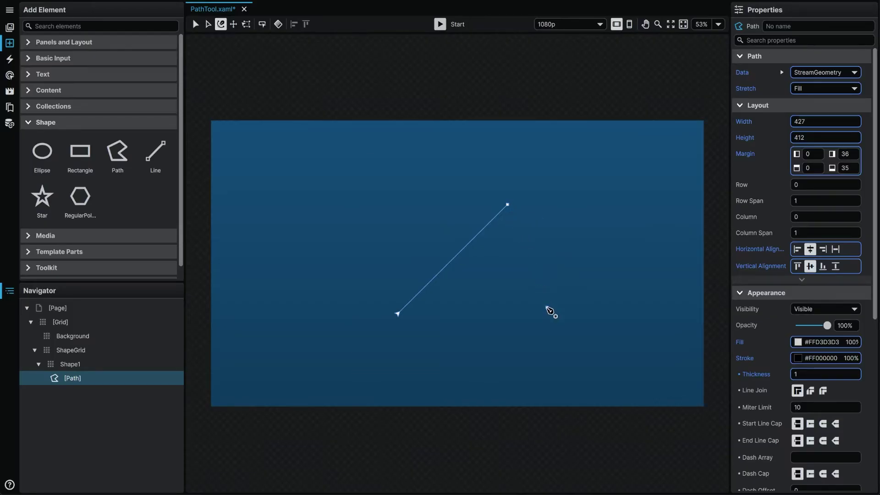
key("ctrl+z")
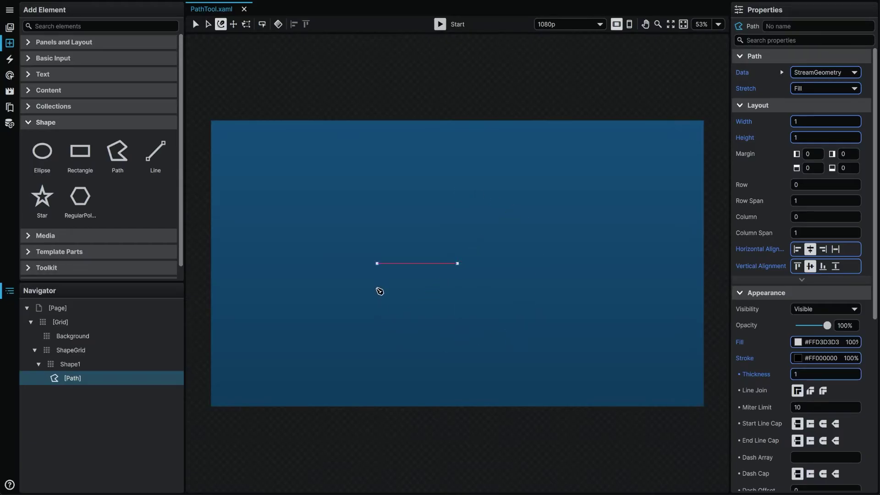
left_click(515, 201)
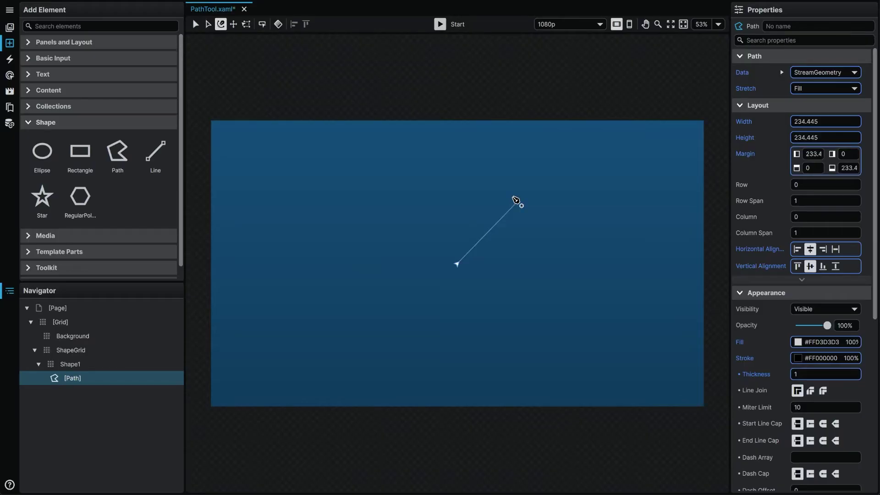
left_click(581, 252)
Step: Draw a bent arch from the left point, add a point below its centre, and close it
left_click(352, 263)
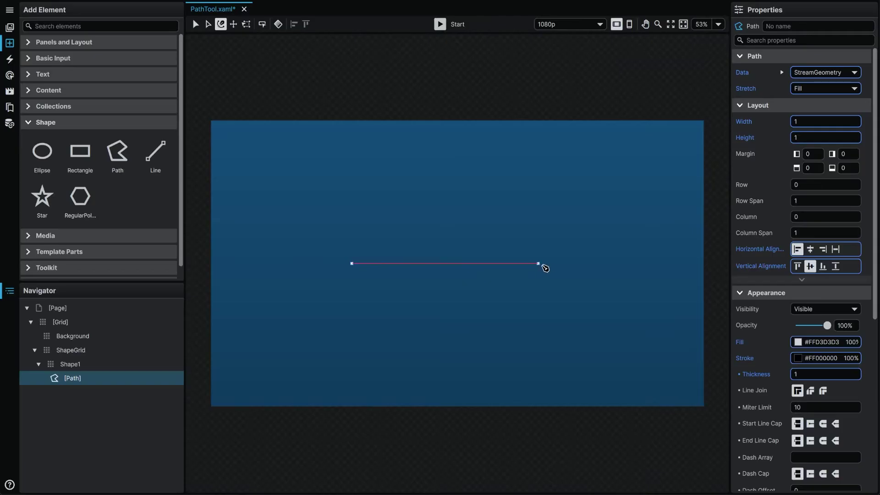
left_click_drag(567, 264, 671, 387)
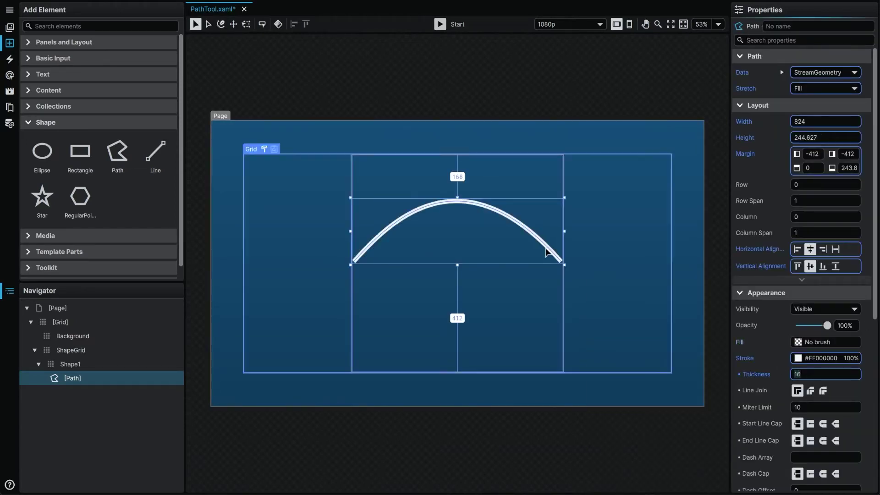
left_click(562, 262)
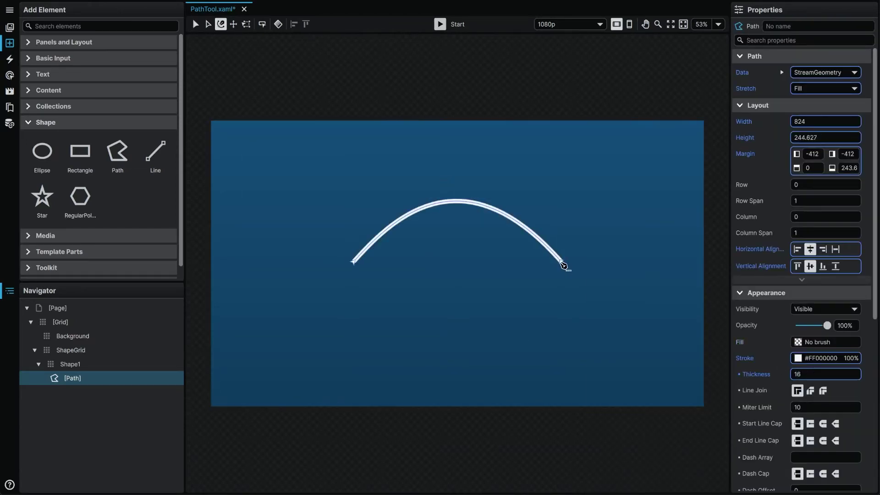
left_click(457, 292)
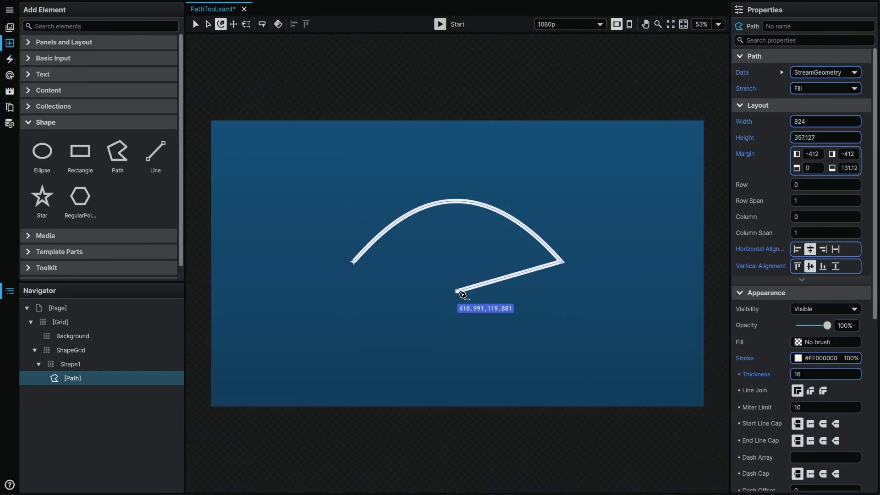
left_click(354, 263)
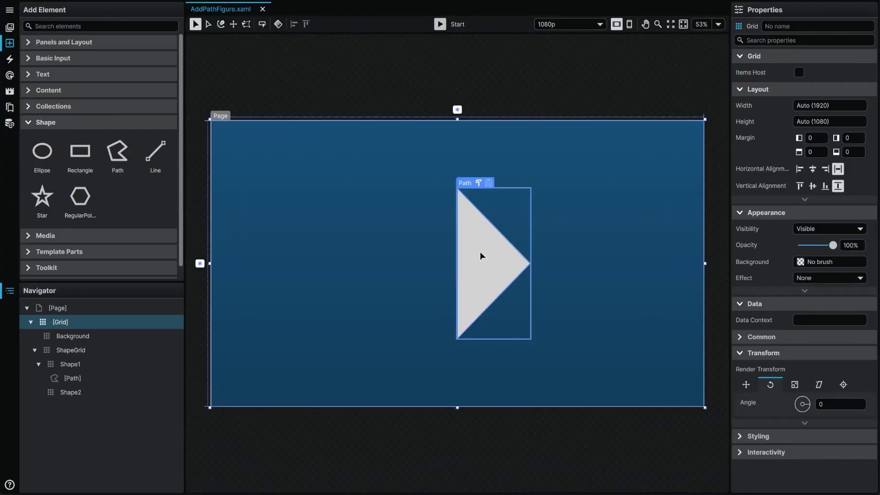
Step: Add a new three-point triangular figure to the selected triangle path
left_click(480, 256)
left_click(220, 24)
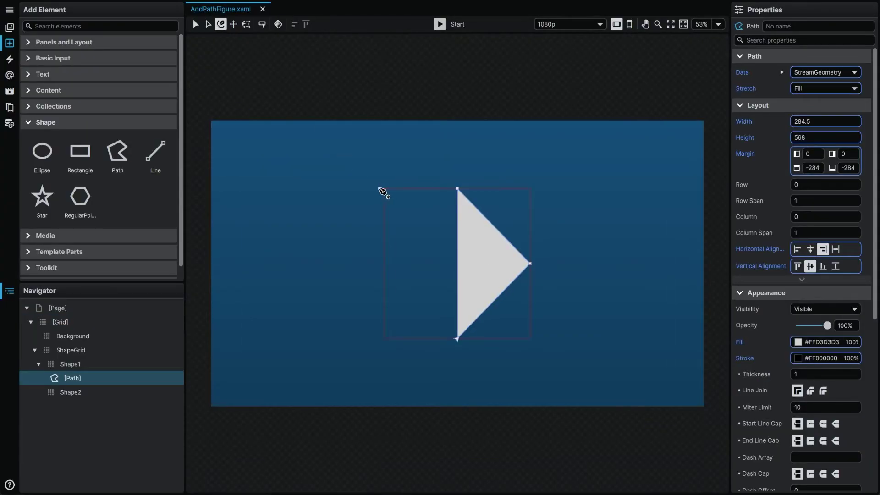
left_click(384, 188)
left_click(457, 262)
left_click(385, 337)
Step: Move the new triangle's points so it overlaps the arrow as a double arrow
key("a")
left_click_drag(458, 261, 532, 266)
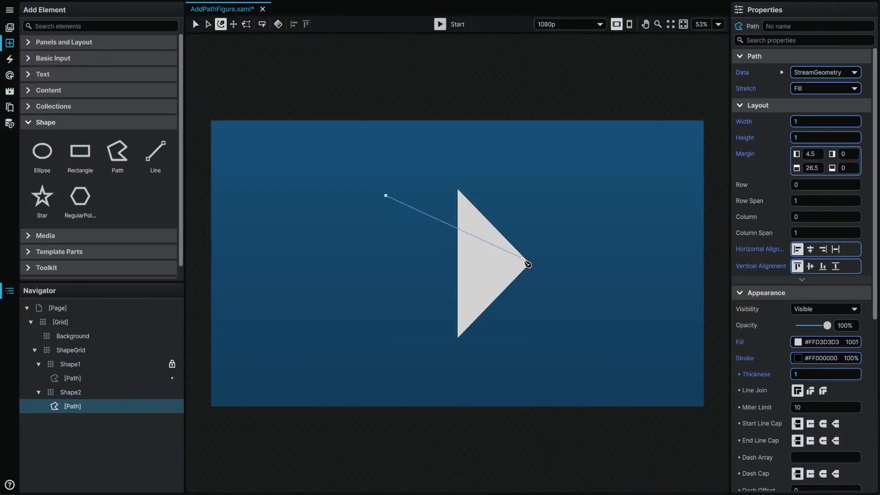
left_click(530, 263)
left_click_drag(384, 338, 395, 279)
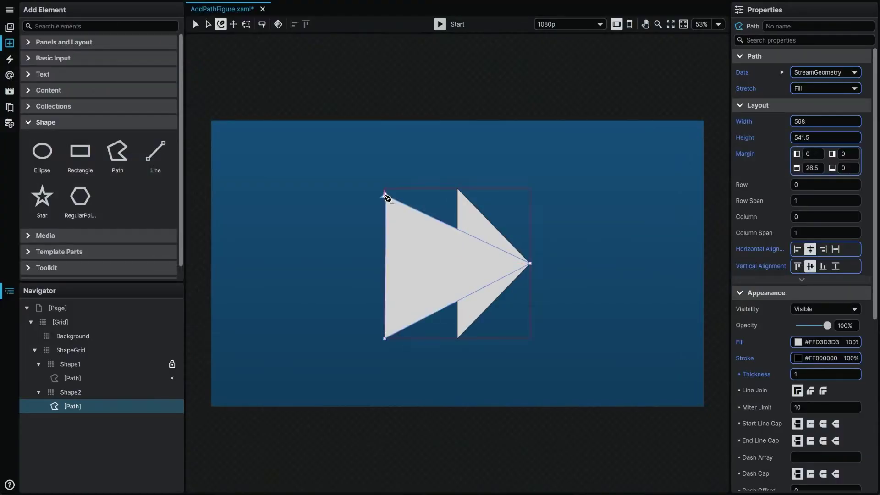
left_click(385, 193)
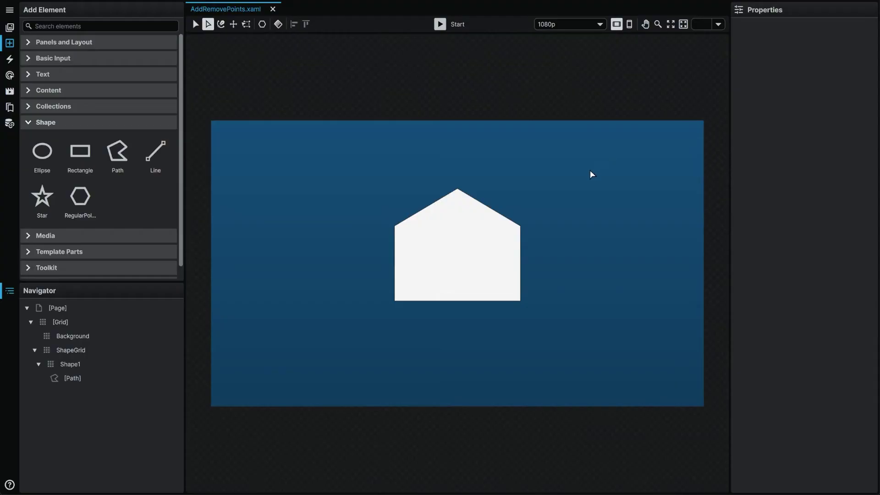
Step: Add a bottom point to the house-shaped path and pull it down into a hexagon
left_click(462, 250)
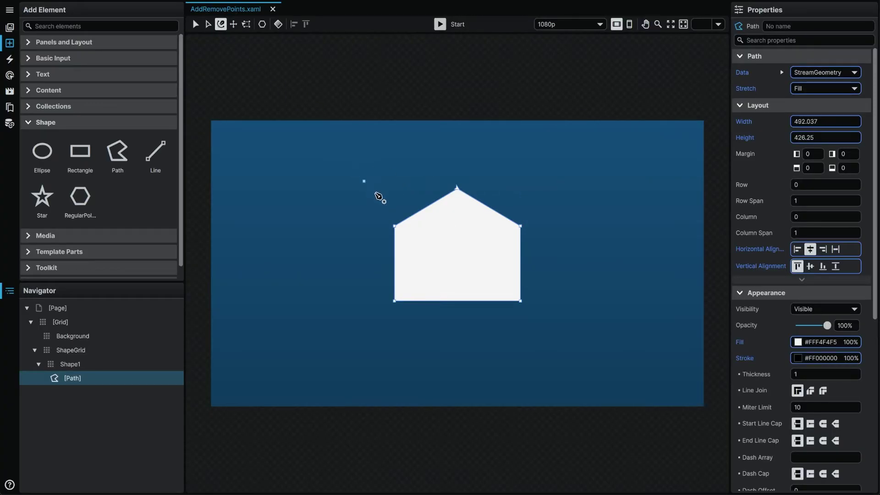
left_click(459, 302)
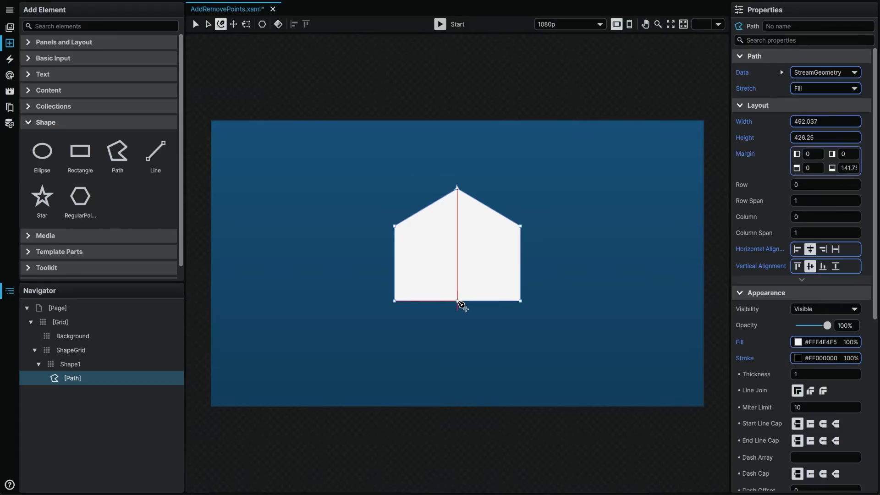
key("a")
left_click_drag(459, 302, 458, 338)
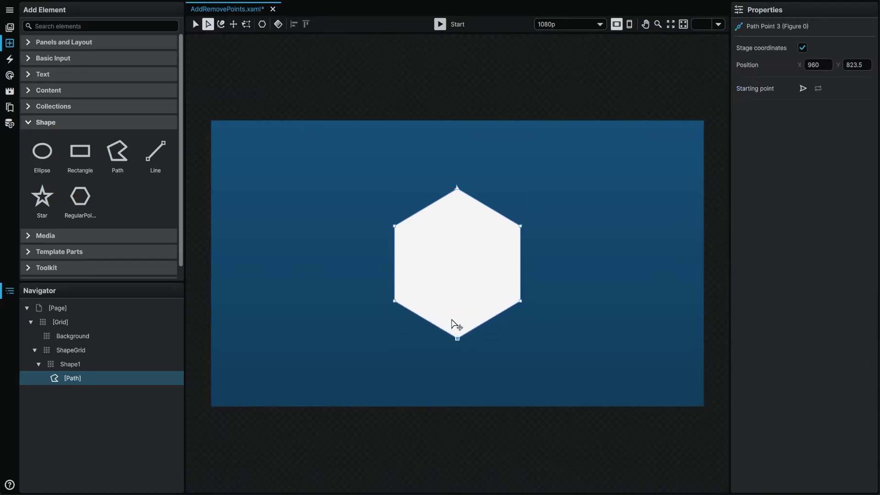
Step: Delete the hexagon's top and bottom points with the Pen tool
left_click(223, 23)
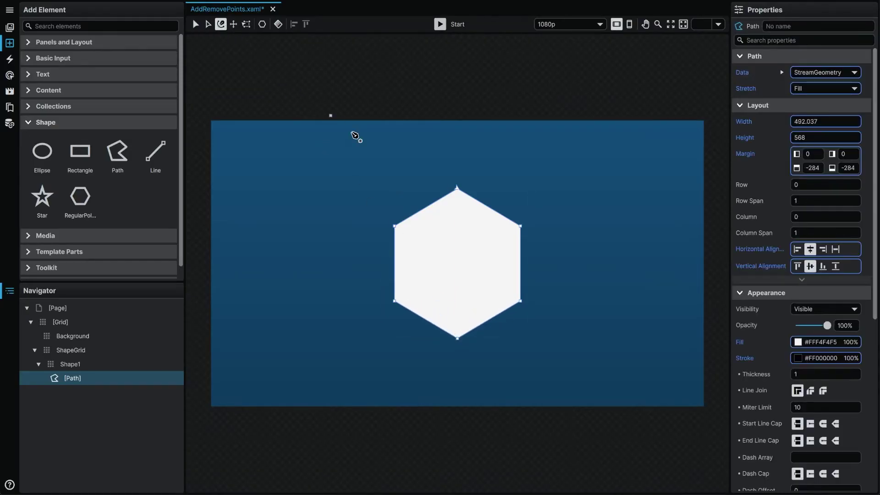
left_click(457, 191)
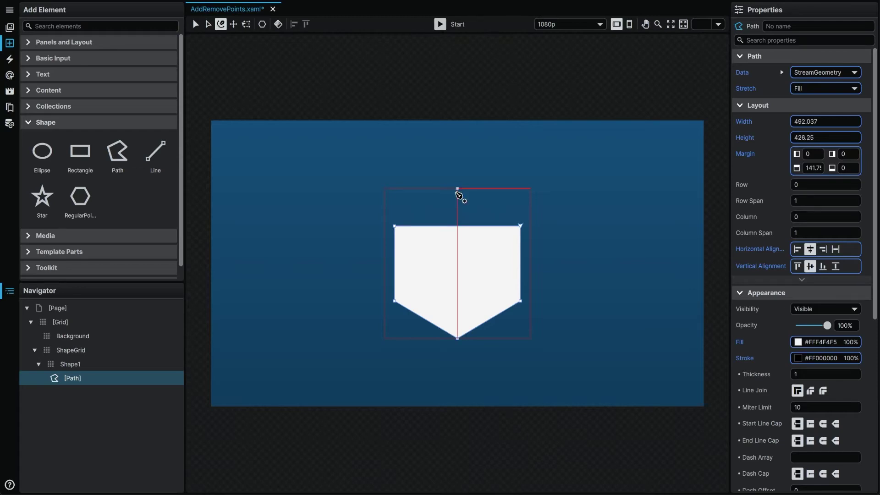
left_click(458, 339)
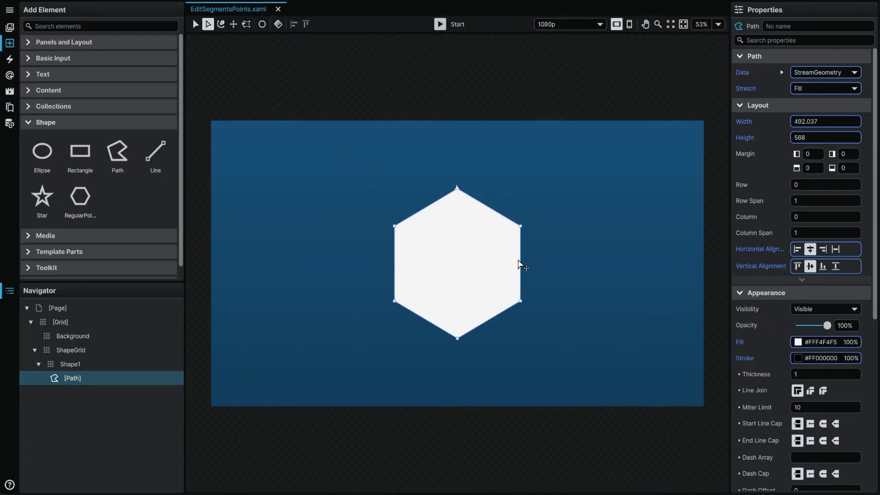
Step: Drag the hexagon's right edge inward and bend its left straight edge into a curve
left_click_drag(518, 265, 457, 265)
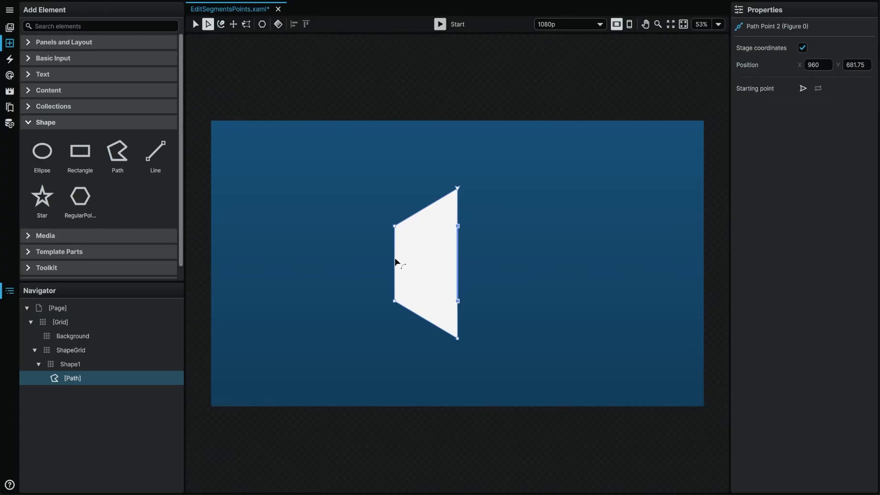
left_click_drag(394, 258, 448, 260)
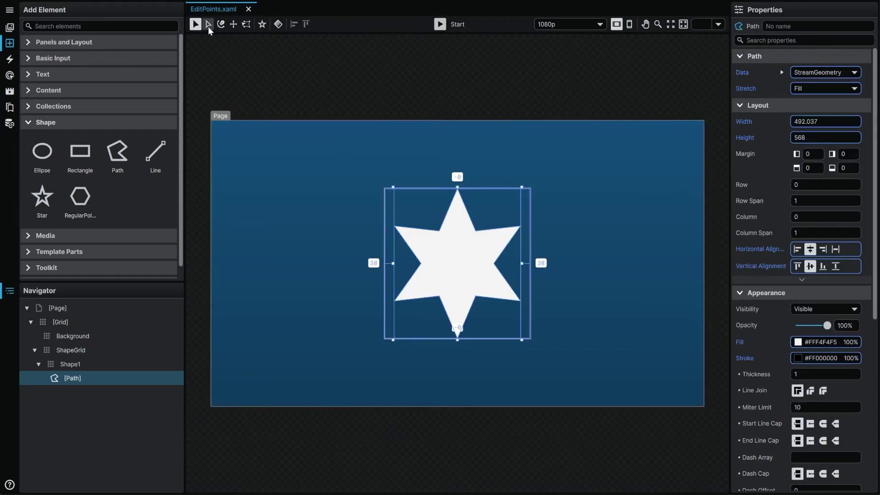
Step: Move the star's top point to the centre in stage coordinates, make it smooth, and widen its handles
left_click(207, 25)
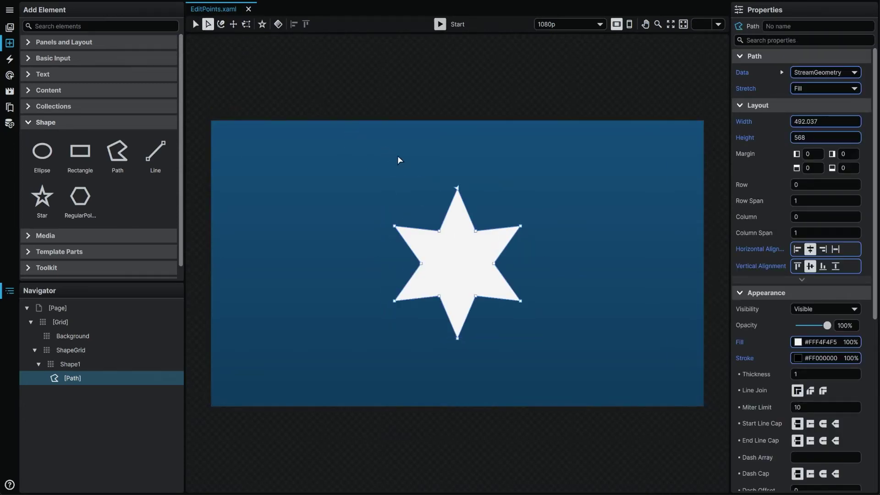
left_click(457, 188)
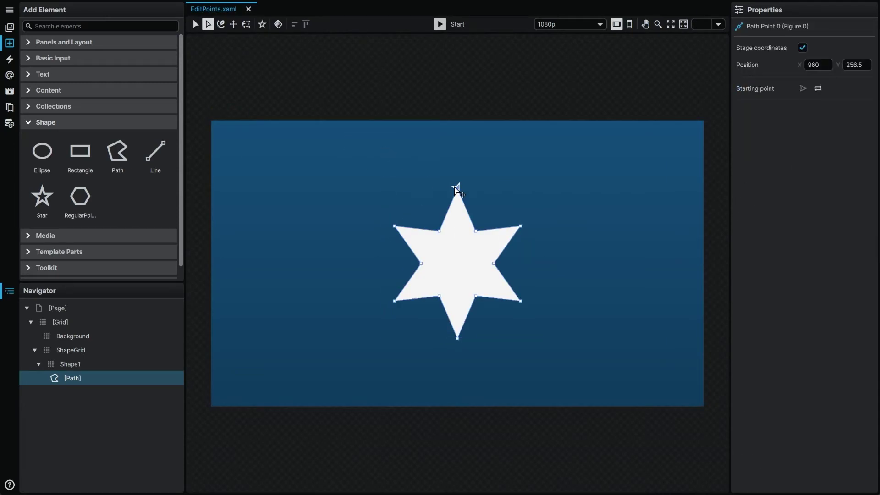
left_click(802, 48)
left_click(801, 48)
left_click_drag(457, 186, 461, 263)
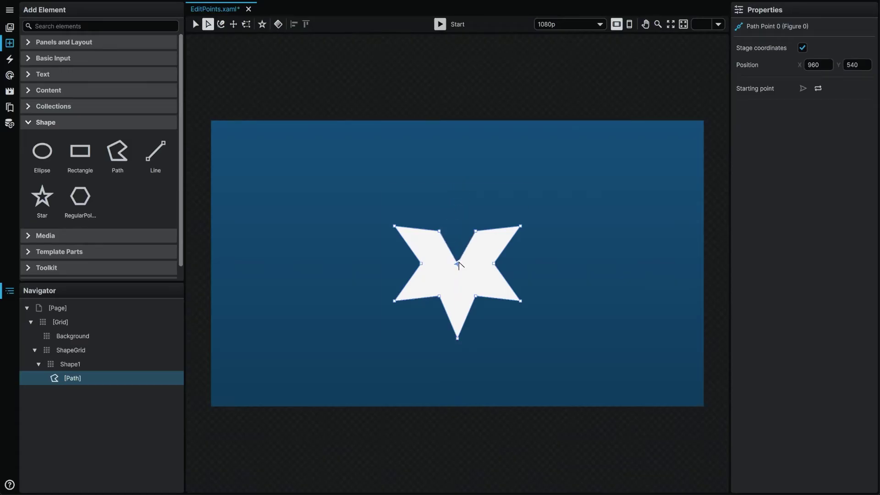
double_click(458, 264)
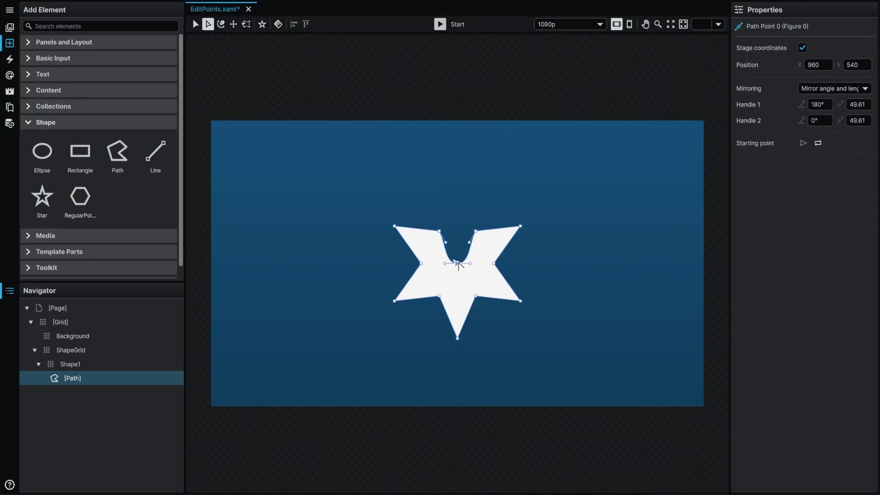
mouse_move(472, 265)
left_mouse_down()
mouse_move(491, 265)
mouse_move(480, 263)
left_mouse_up()
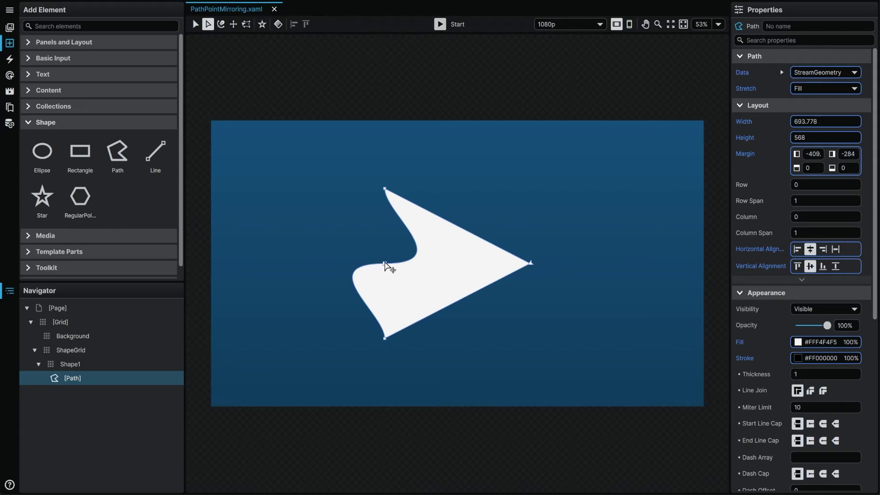
Step: Set the arrow's notch point to Mirror angle and length and swing a handle
left_click(384, 264)
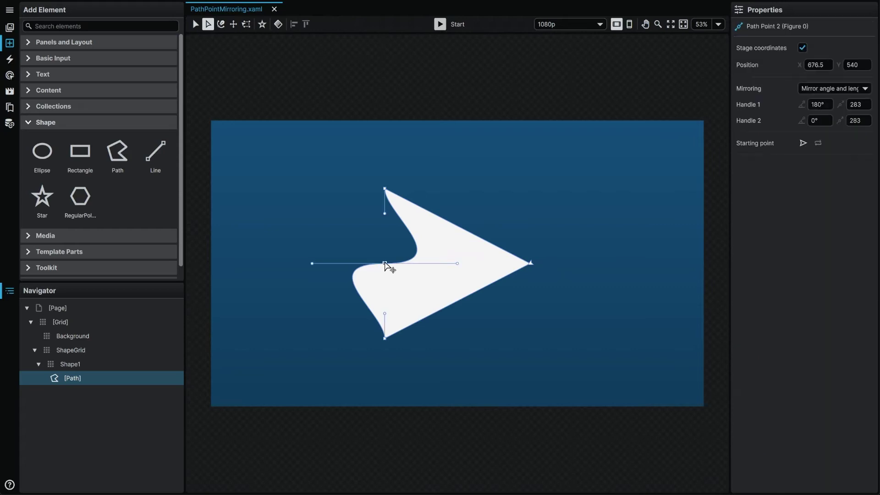
left_click(822, 88)
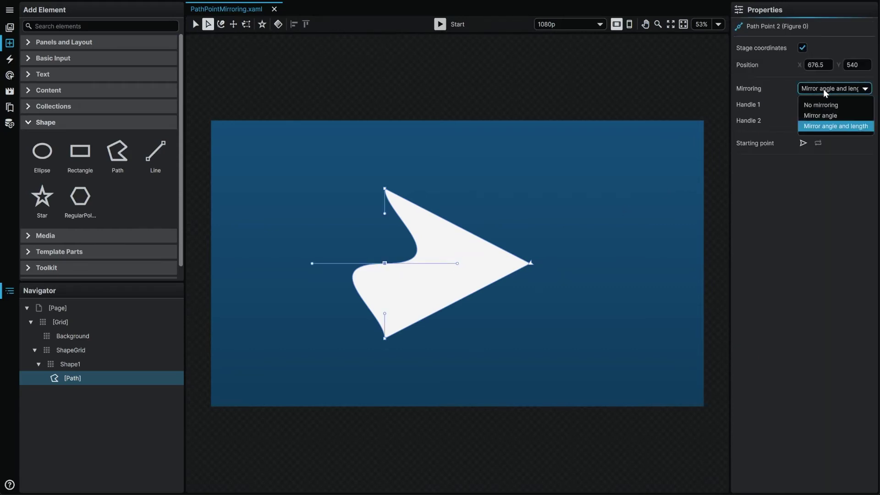
left_click(860, 129)
left_click_drag(457, 263, 420, 288)
Step: Switch the notch point to Mirror angle, then No mirroring, and reshape one handle independently
left_click(834, 88)
left_click(833, 117)
left_click(834, 88)
left_click(823, 103)
left_click_drag(374, 303, 461, 242)
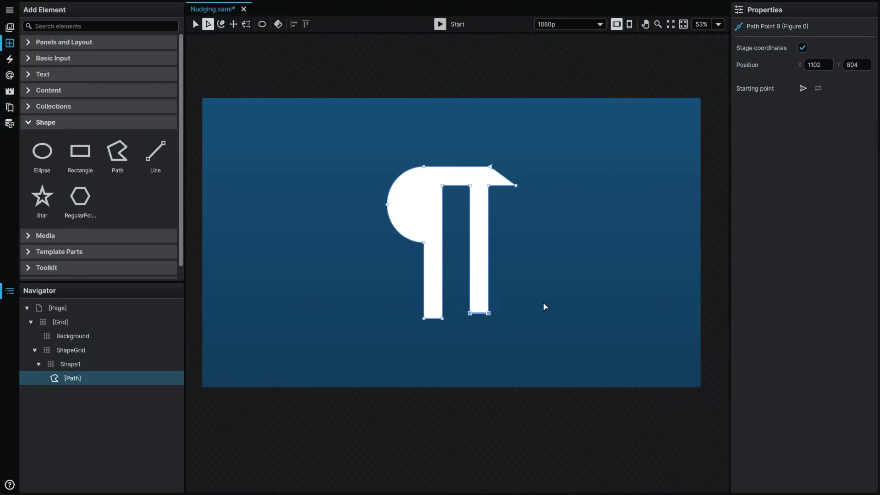
Step: Nudge the right leg's bottom points upward and select a point on the left arc
key("shift+Up")
key("shift+Up")
key("shift+Up")
key("shift+Up")
key("shift+Up")
left_click(387, 188)
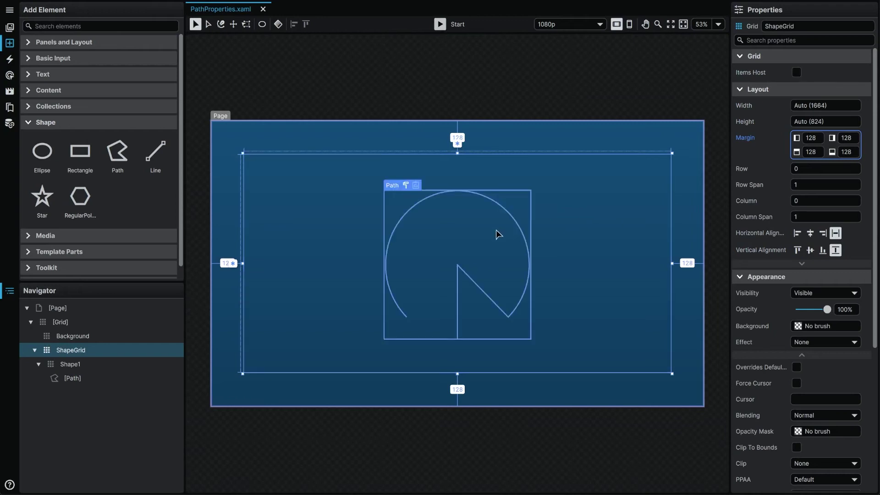
Step: Give the arc path a Solid Color Brush stroke with thickness 32
left_click(497, 233)
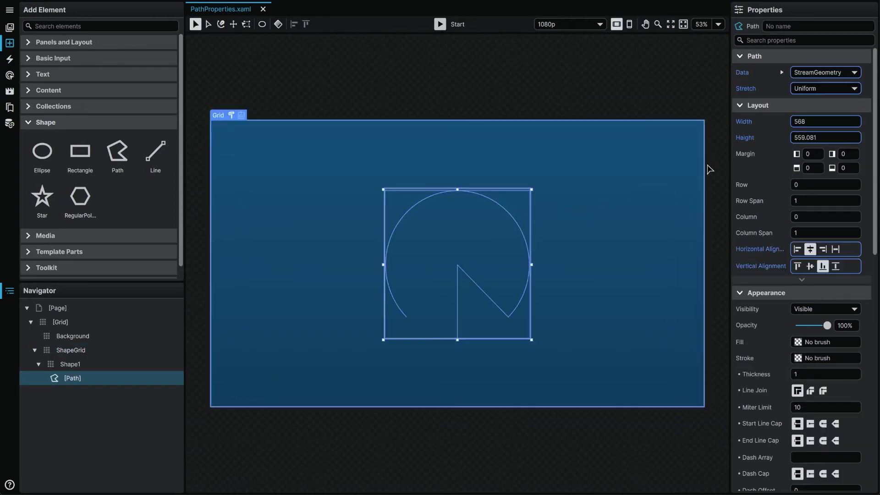
left_click_drag(875, 137, 875, 249)
left_click(820, 119)
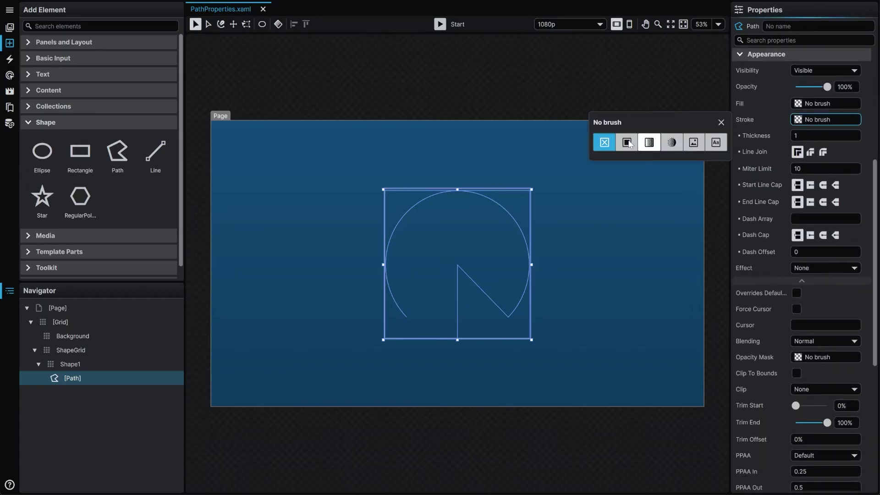
left_click(626, 142)
left_click(720, 122)
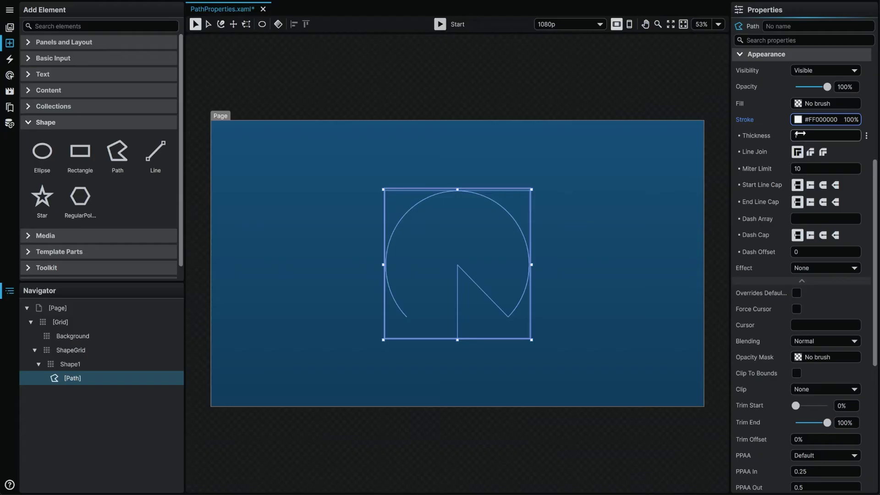
key("Return")
Step: Set the line join, round start/end caps, 1-2 dash array with round dash caps; select the diamond
left_click(809, 155)
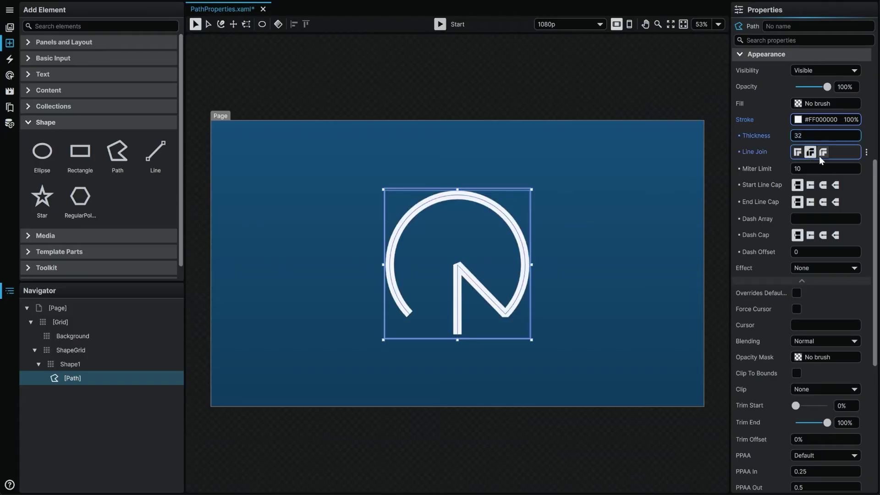
left_click(823, 186)
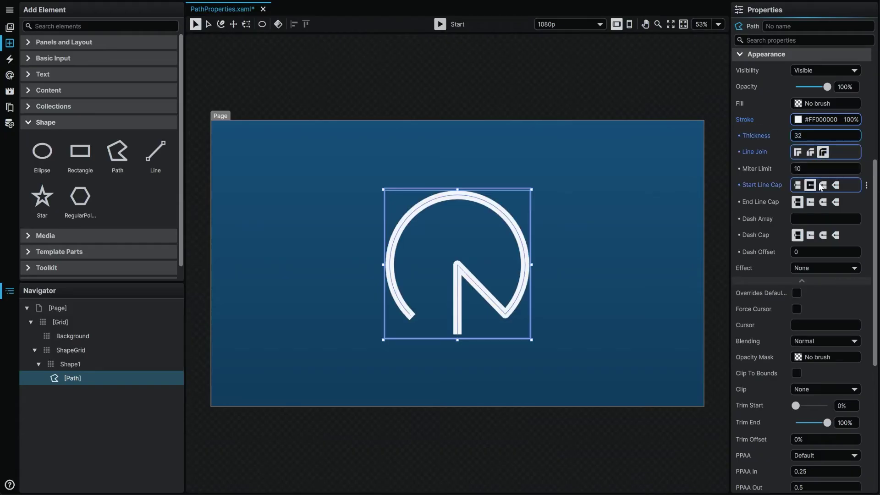
left_click(823, 202)
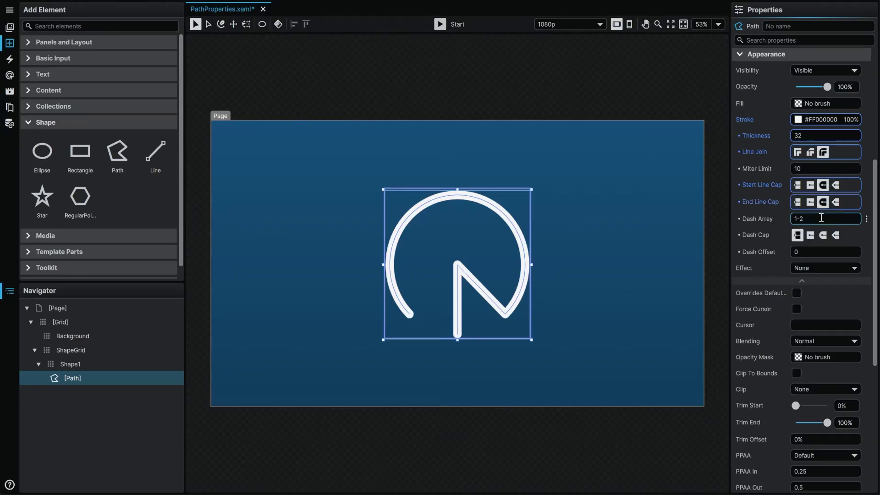
key("Return")
left_click(821, 235)
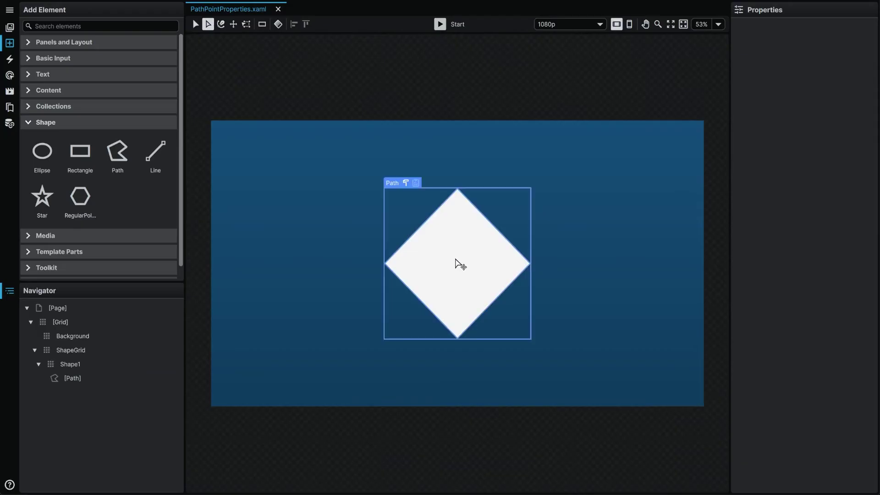
left_click(457, 264)
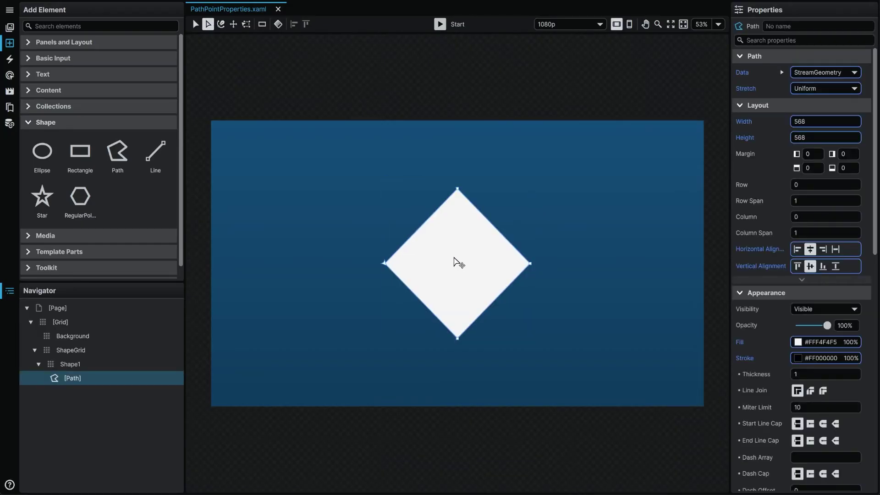
Step: Make the diamond's top vertex the figure's starting point, Path Point 0 at 960, 256.5
left_click(456, 189)
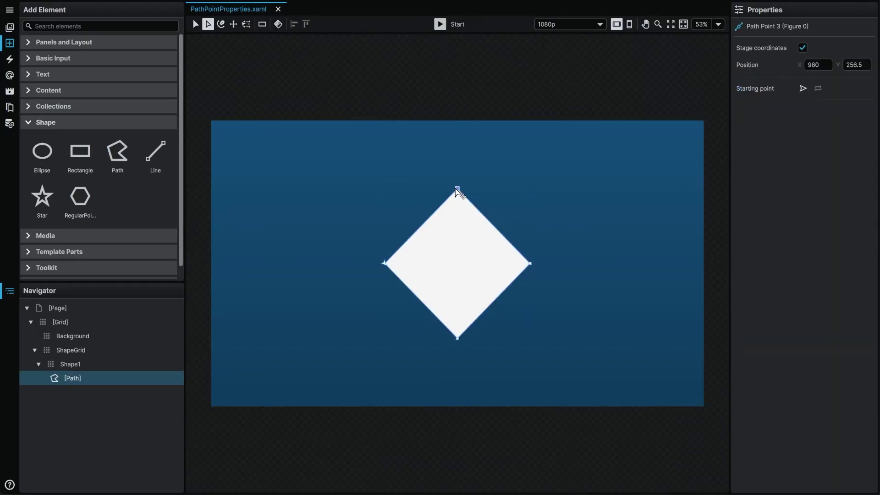
left_click(801, 90)
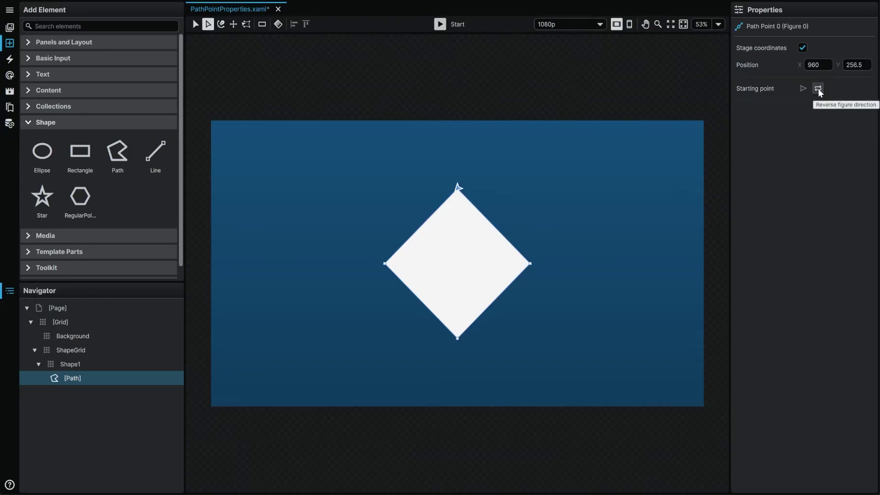